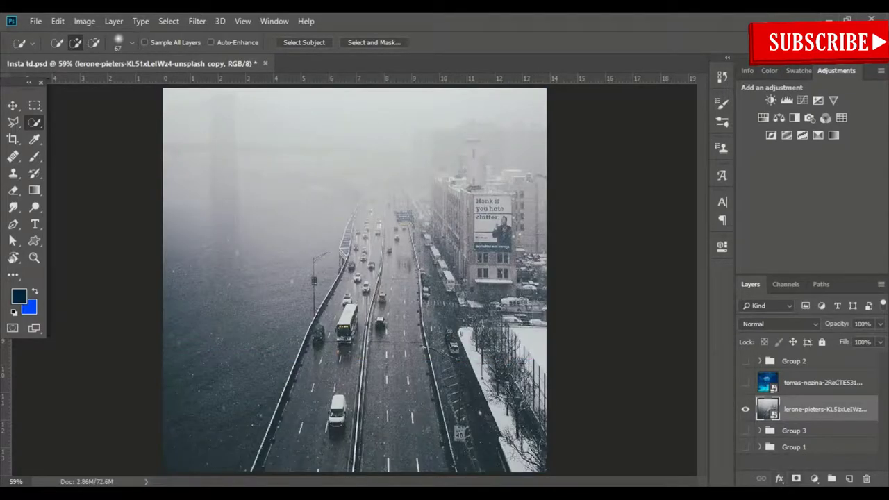
# Step: Undo the stray layer masks, then Quick Selection-drag the elevated highway down to the image bottom
pyautogui.click(795, 479)
pyautogui.click(795, 478)
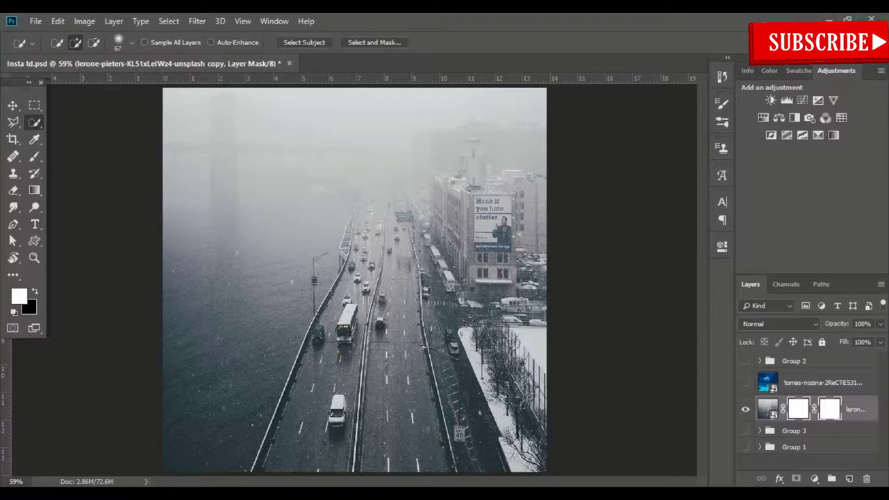
pyautogui.hotkey('ctrl', 'z')
pyautogui.hotkey('ctrl', 'z')
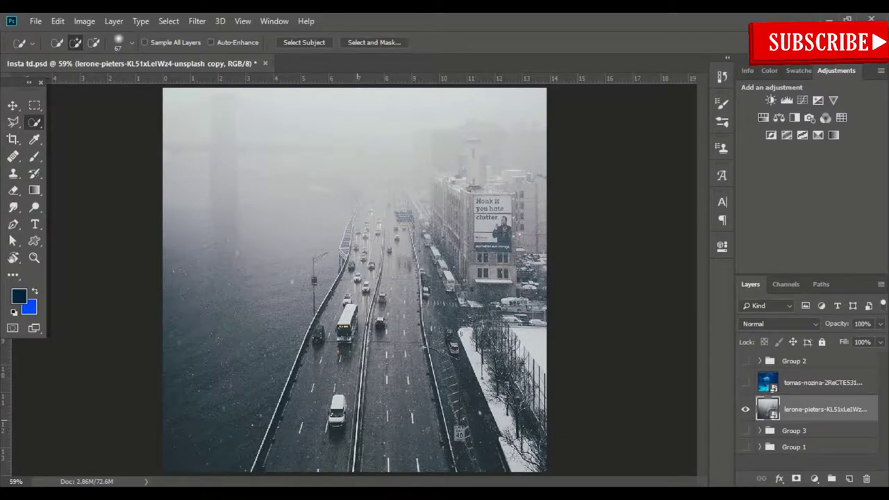
pyautogui.moveTo(396, 236); pyautogui.dragTo(316, 444)
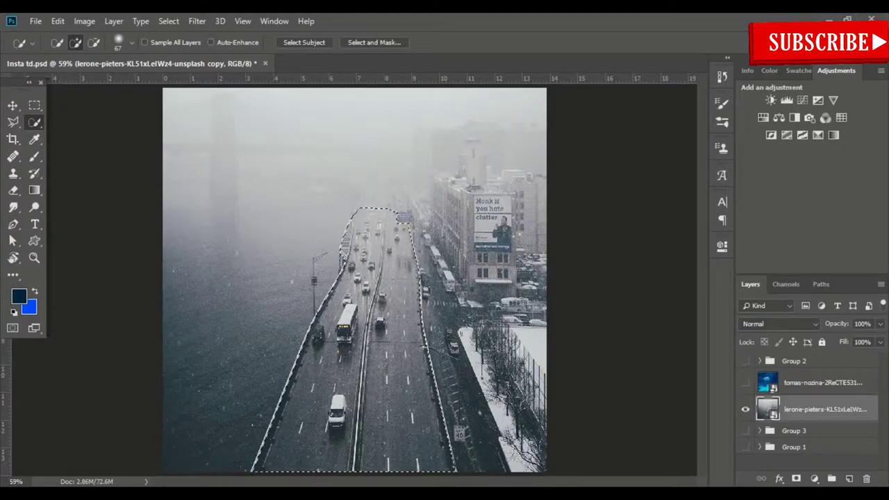
# Step: Expand the highway selection by 2 px twice
pyautogui.click(169, 21)
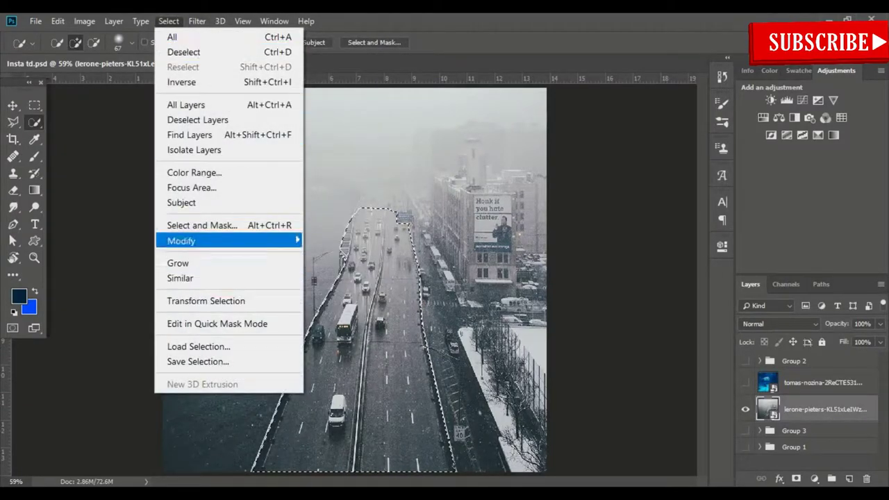
pyautogui.click(333, 270)
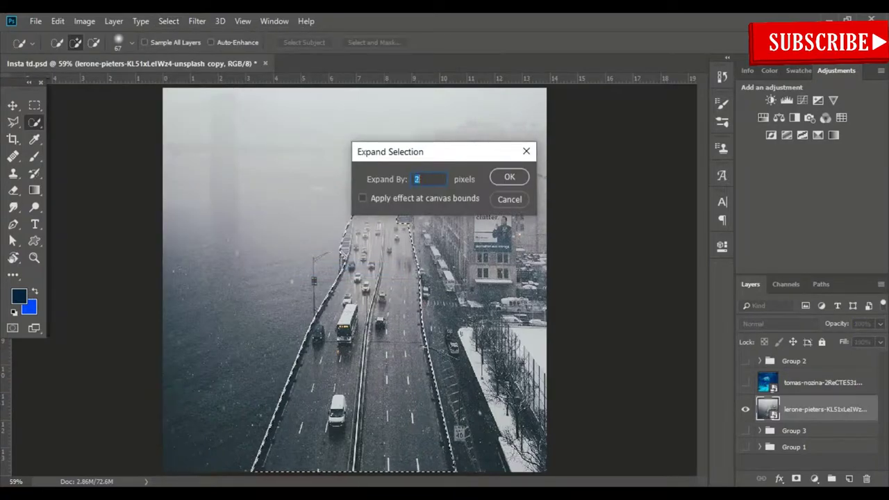
pyautogui.press('Return')
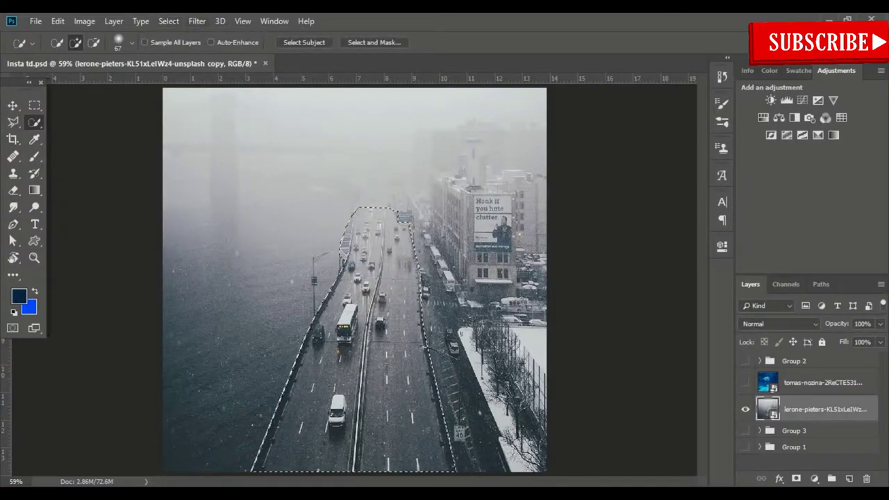
pyautogui.click(169, 21)
pyautogui.click(331, 270)
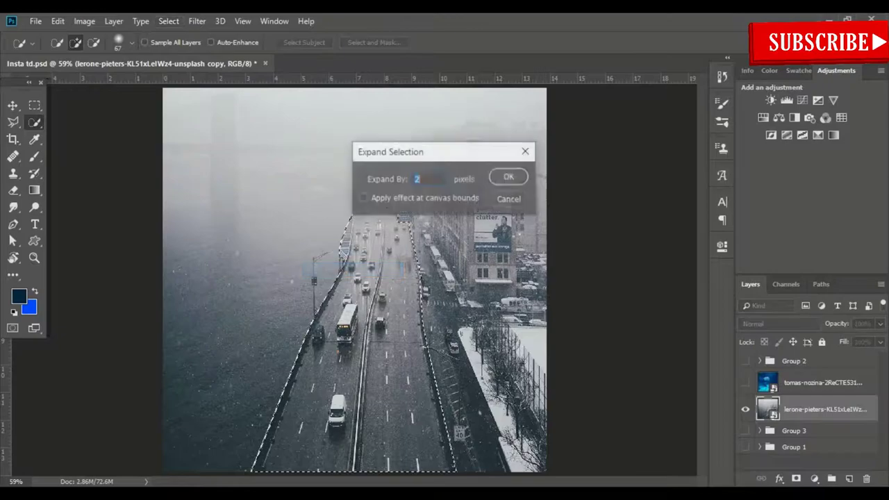
pyautogui.press('Return')
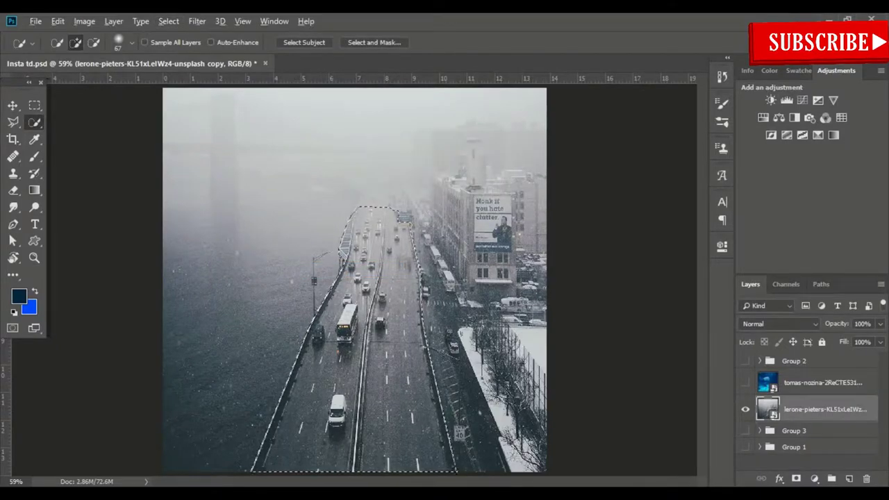
# Step: Expand the highway selection by another 1 px
pyautogui.scroll(1, 302, 370)
pyautogui.scroll(4, 302, 370)
pyautogui.scroll(3, 302, 370)
pyautogui.scroll(2, 302, 370)
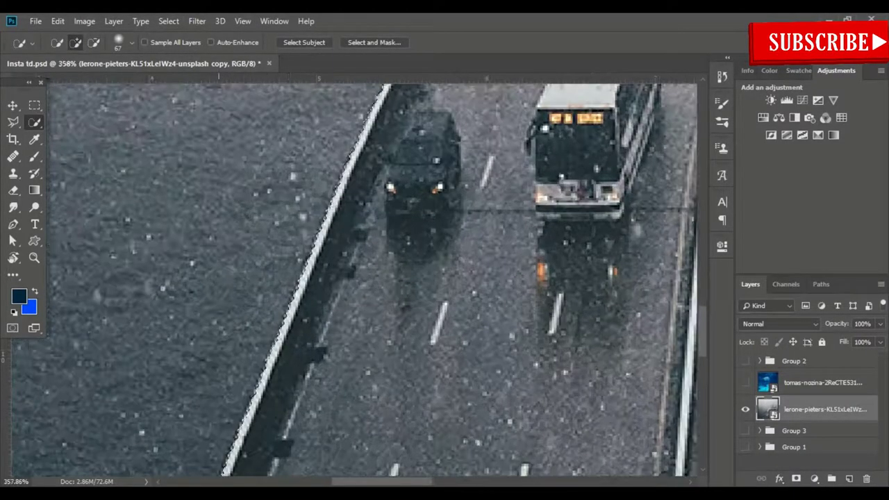
pyautogui.click(196, 20)
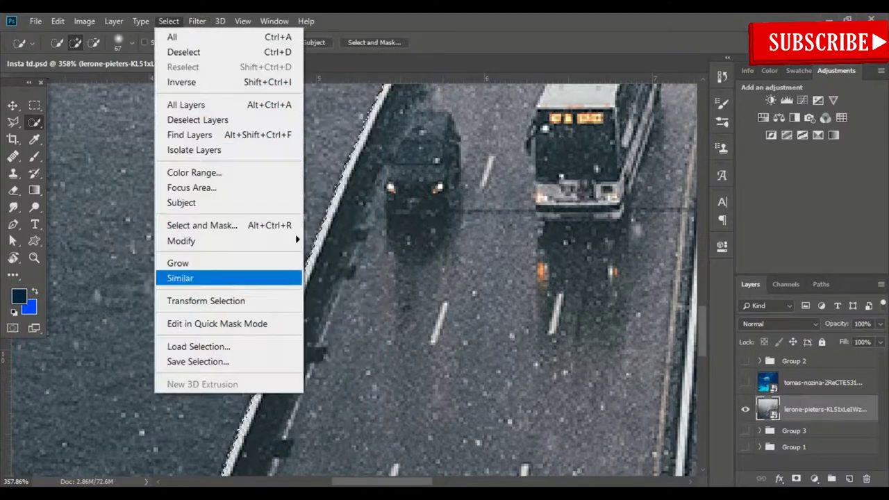
pyautogui.moveTo(181, 240)
pyautogui.click(326, 269)
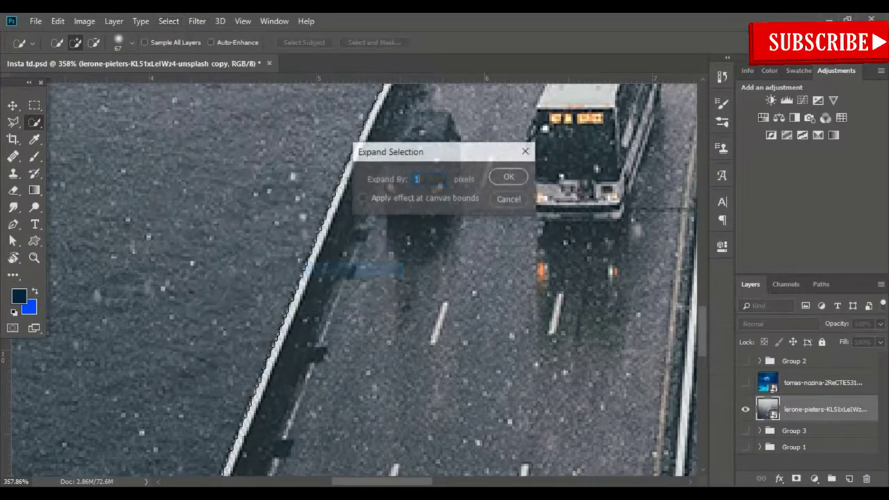
pyautogui.press('Return')
# Step: Smooth the selection with a 5-pixel radius and fit the image on screen
pyautogui.click(169, 21)
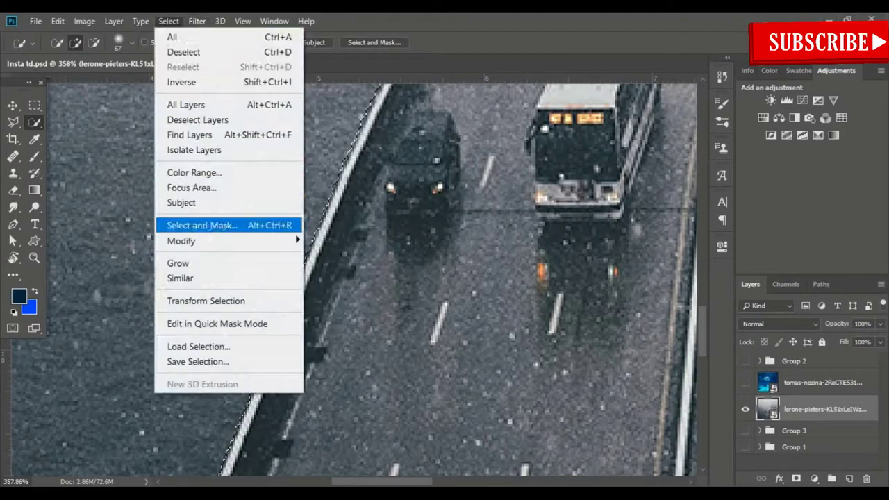
pyautogui.moveTo(181, 241)
pyautogui.click(326, 254)
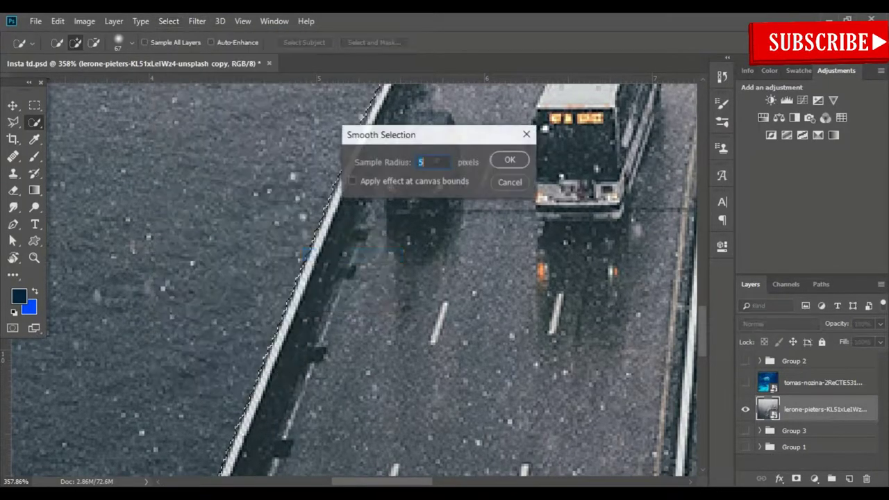
pyautogui.press('Return')
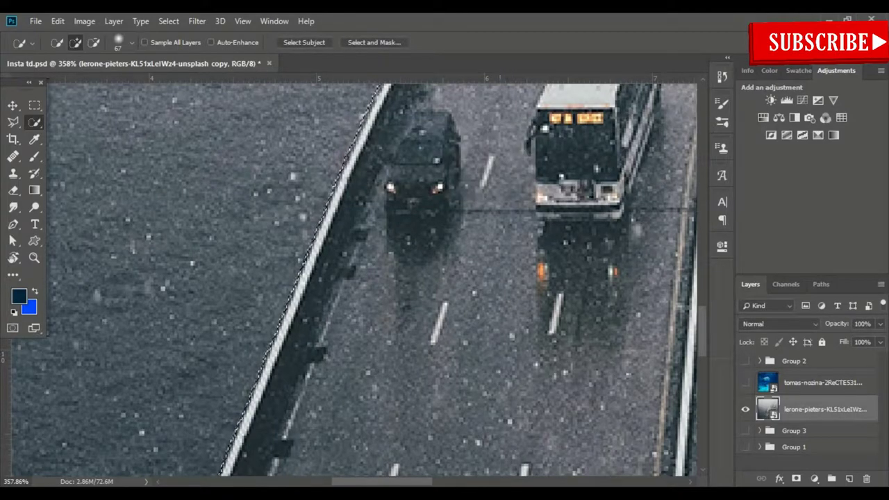
pyautogui.hotkey('ctrl', '0')
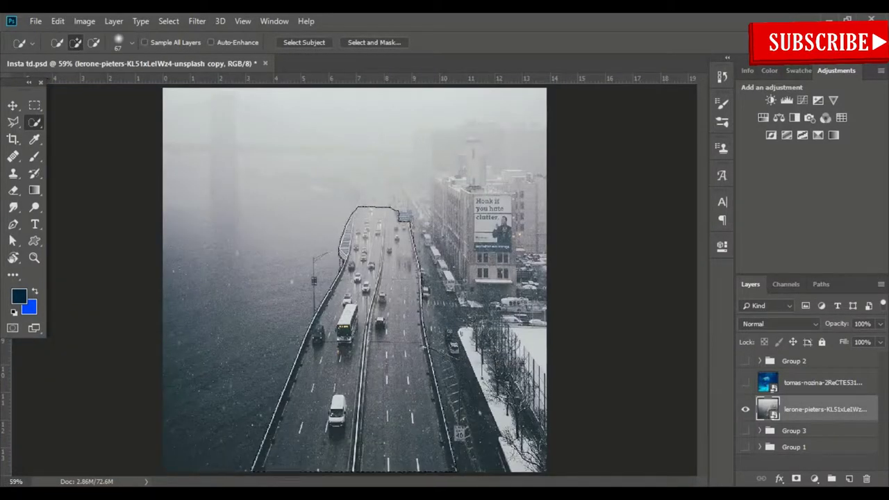
# Step: Copy the selected road to Layer 11, then show and select the tomas-nozina aquarium layer
pyautogui.hotkey('ctrl', 'j')
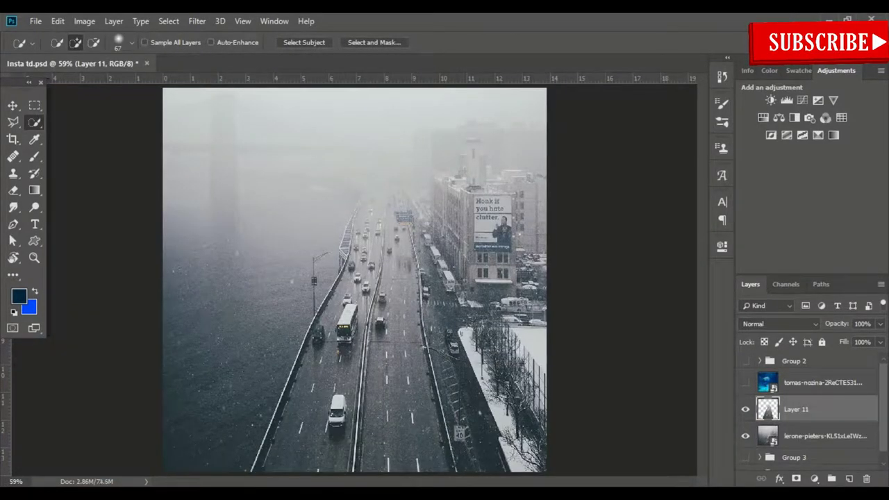
pyautogui.click(745, 382)
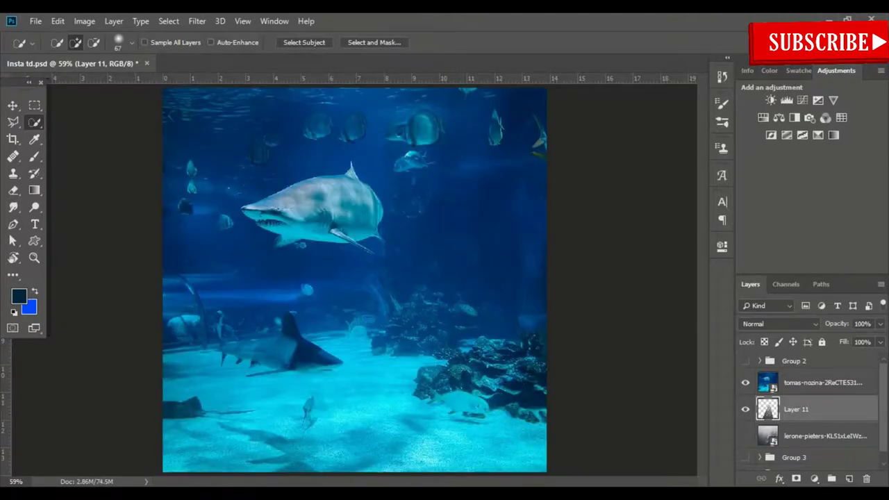
pyautogui.click(819, 381)
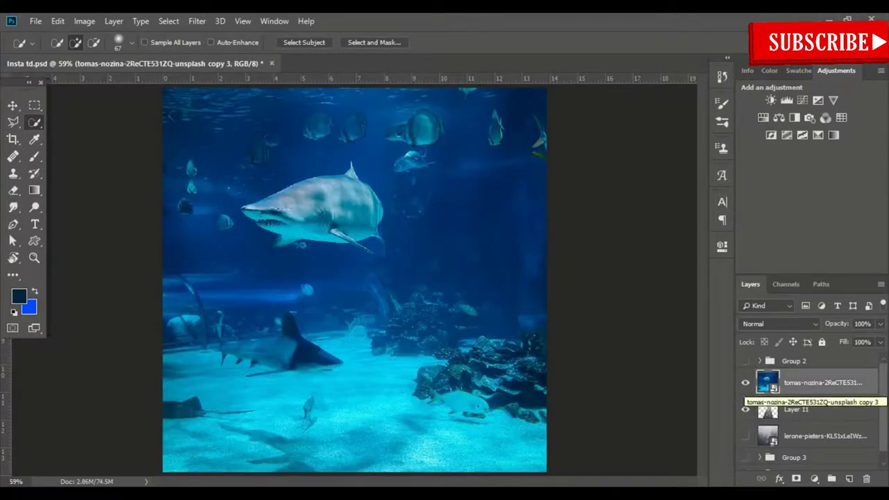
# Step: Give the aquarium layer a fully white layer mask instead of a road-shaped one
pyautogui.keyDown('ctrl'); pyautogui.click(768, 409); pyautogui.keyUp('ctrl')
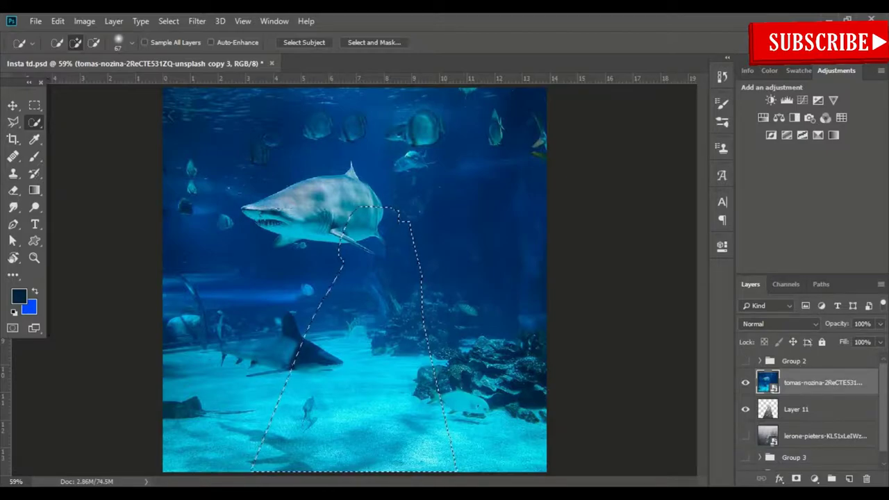
pyautogui.click(796, 479)
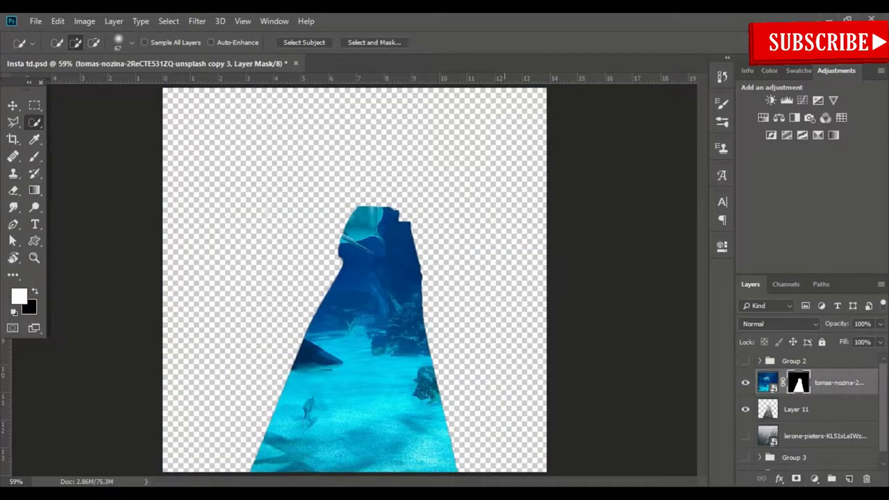
pyautogui.hotkey('ctrl', 'z')
pyautogui.click(795, 479)
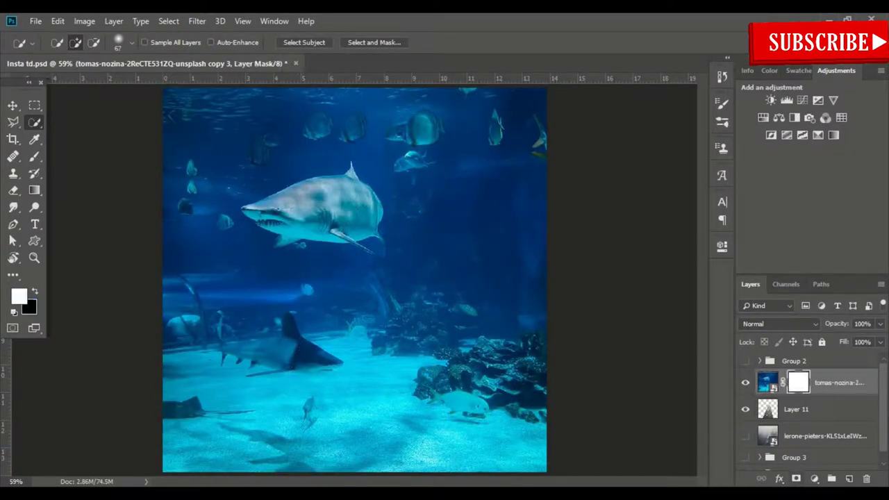
# Step: Select Layer 11 and set up a 263 px brush with default black and white colours
pyautogui.doubleClick(769, 409)
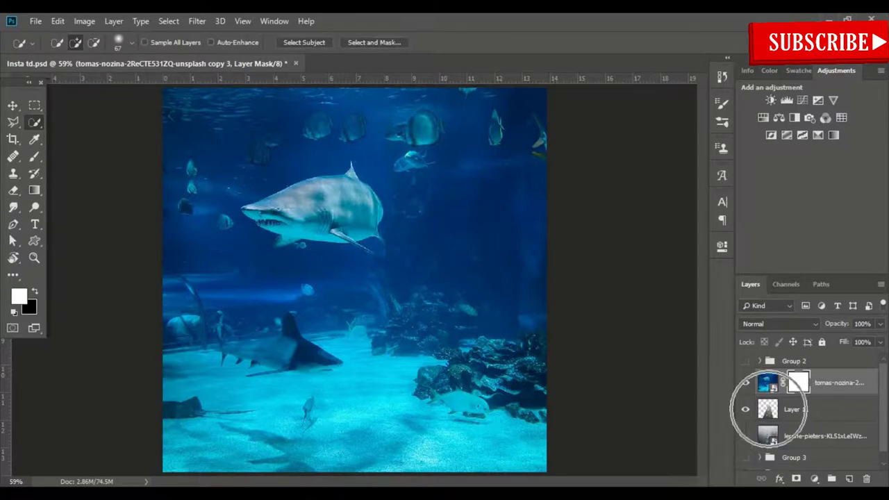
pyautogui.press('Escape')
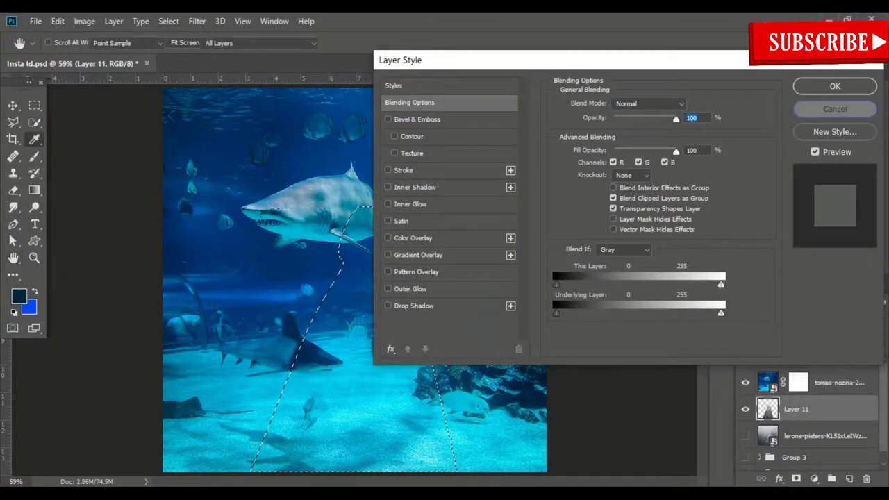
pyautogui.click(34, 156)
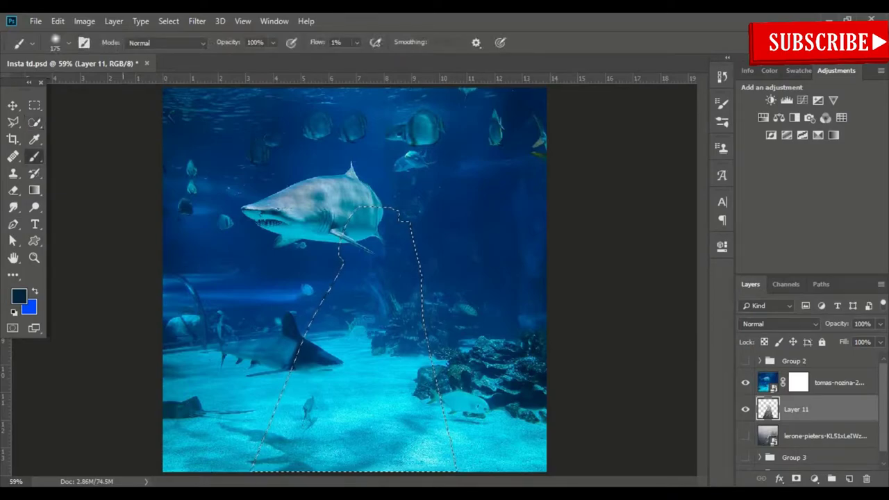
pyautogui.press('d')
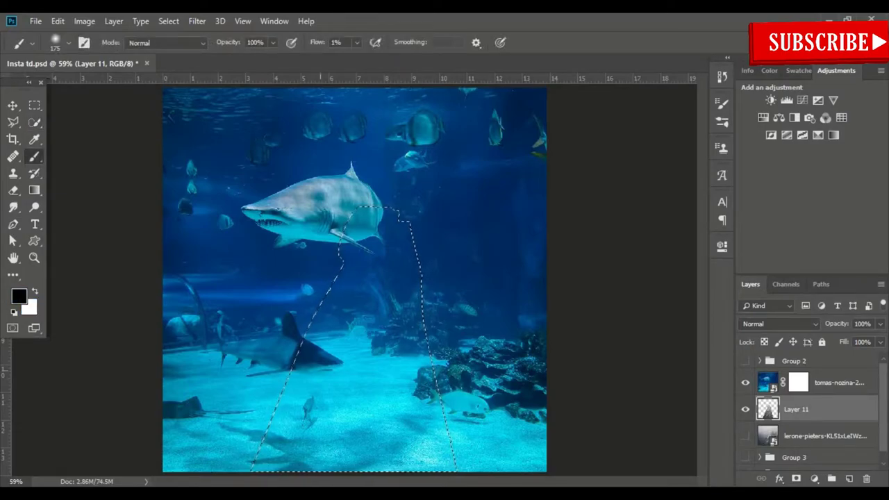
pyautogui.moveTo(298, 357); pyautogui.dragTo(326, 356)
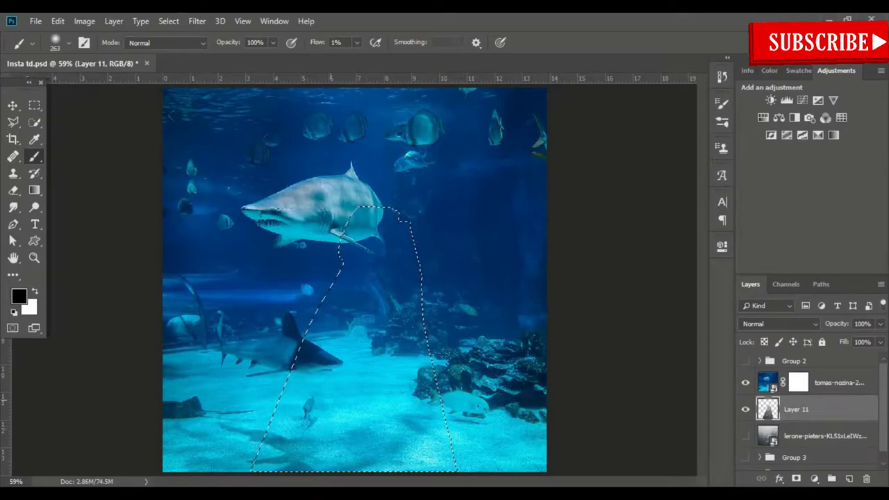
# Step: Paint black on the aquarium mask to reveal the highway and its cars
pyautogui.click(798, 381)
pyautogui.press('x')
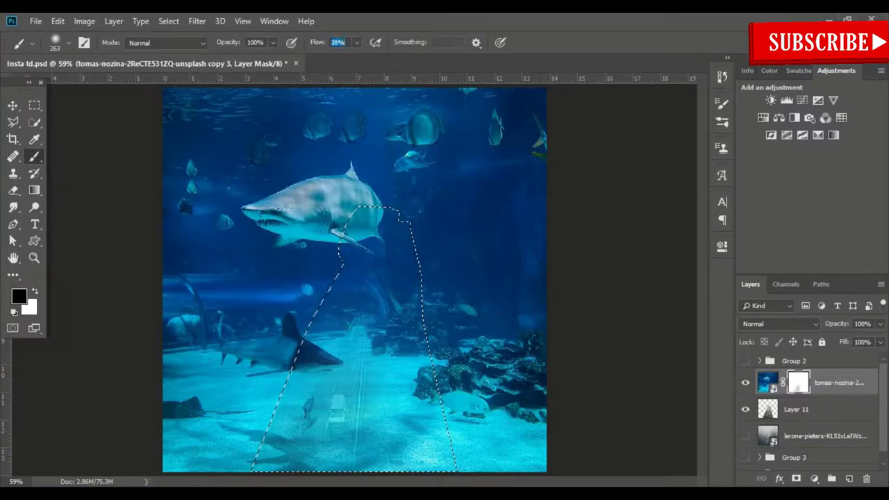
pyautogui.moveTo(347, 313)
pyautogui.mouseDown()
pyautogui.moveTo(292, 452)
pyautogui.moveTo(417, 417)
pyautogui.moveTo(437, 444)
pyautogui.moveTo(333, 292)
pyautogui.mouseUp()
pyautogui.moveTo(347, 333); pyautogui.dragTo(416, 271)
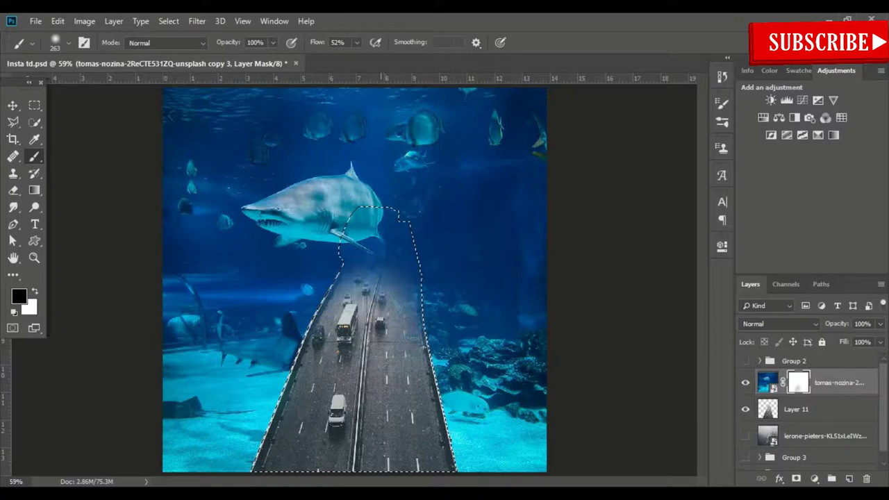
pyautogui.moveTo(389, 305)
pyautogui.mouseDown()
pyautogui.moveTo(360, 264)
pyautogui.moveTo(341, 299)
pyautogui.mouseUp()
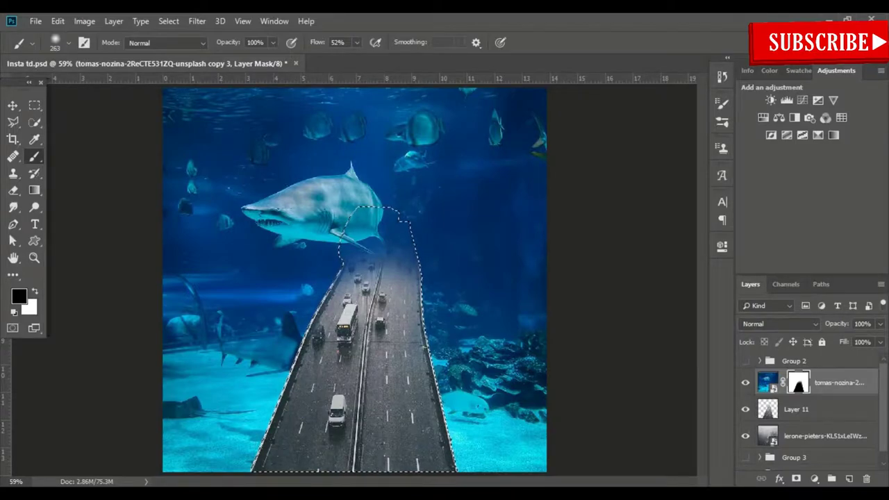
# Step: Compare against the original city photo by toggling layer visibility, then deselect
pyautogui.click(745, 382)
pyautogui.click(745, 408)
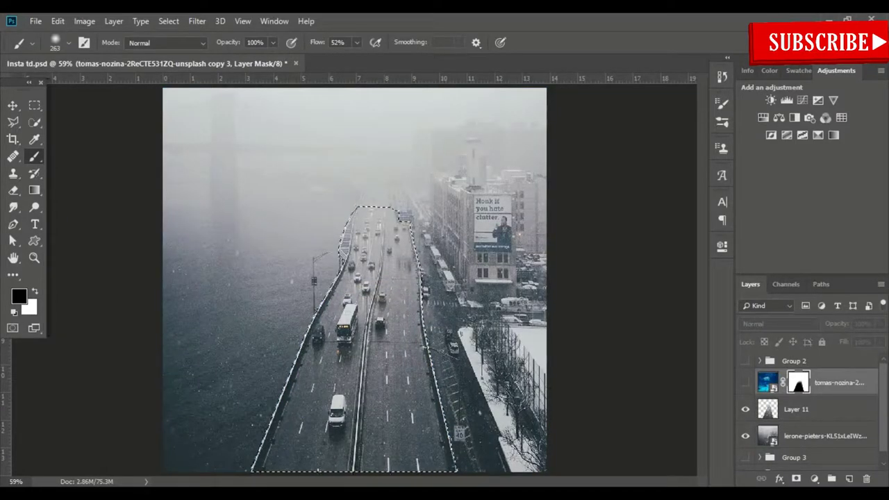
pyautogui.click(745, 382)
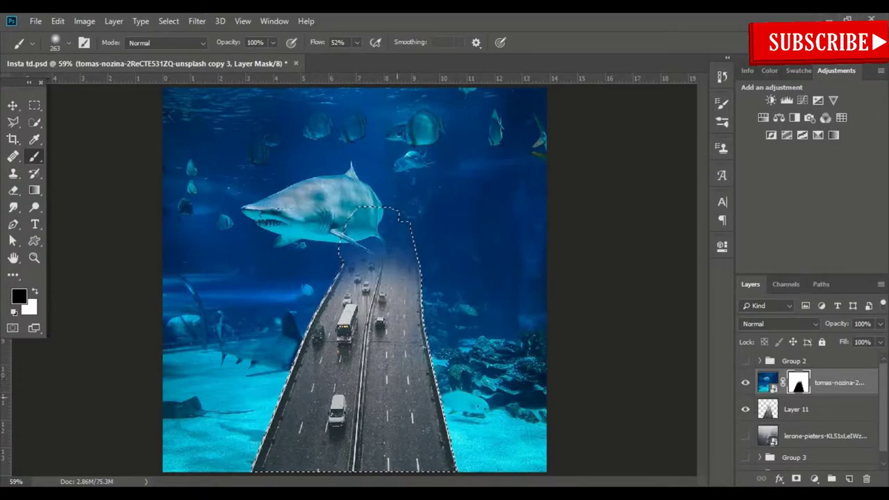
pyautogui.hotkey('ctrl', 'd')
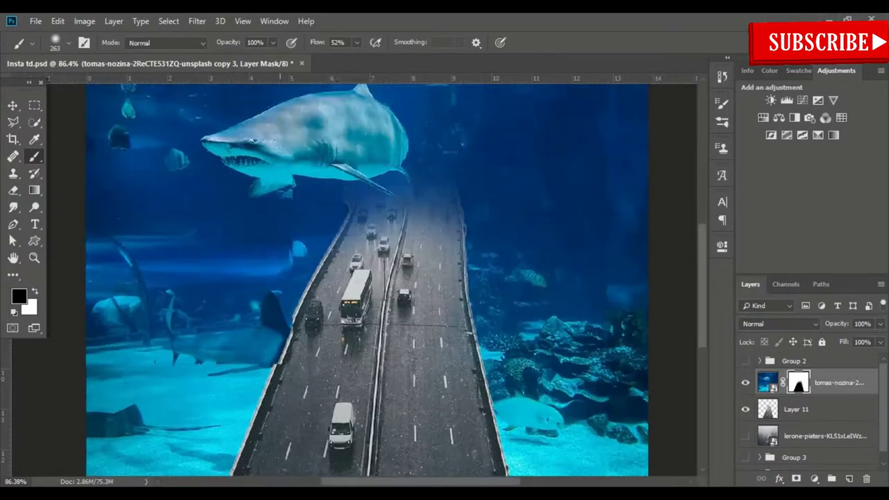
# Step: Paint on the aquarium mask to bring the shark's fin over the road's left edge
pyautogui.scroll(5, 308, 345)
pyautogui.click(796, 409)
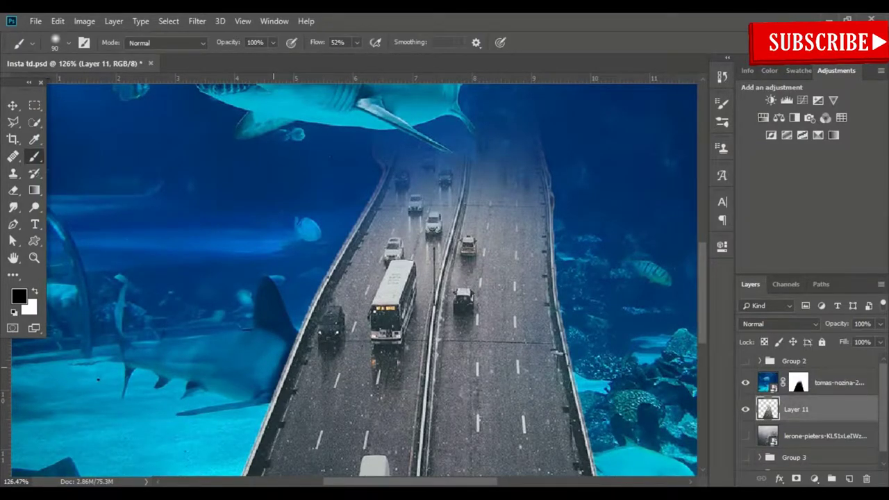
pyautogui.moveTo(295, 375)
pyautogui.mouseDown()
pyautogui.moveTo(305, 347)
pyautogui.moveTo(309, 389)
pyautogui.mouseUp()
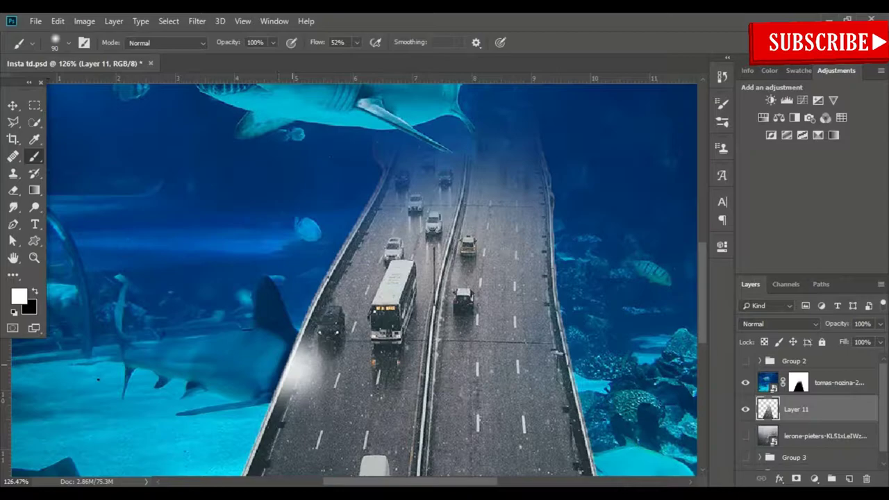
pyautogui.hotkey('ctrl', 'z')
pyautogui.click(797, 382)
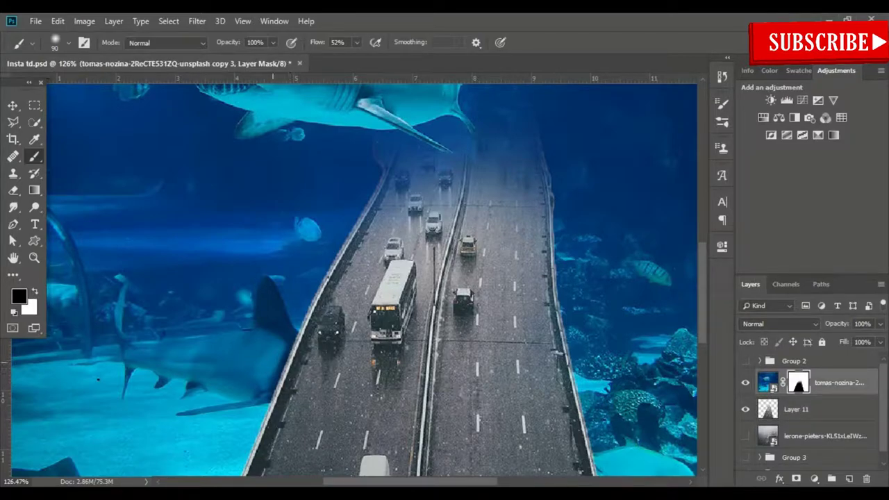
pyautogui.moveTo(278, 361)
pyautogui.mouseDown()
pyautogui.moveTo(319, 348)
pyautogui.moveTo(375, 378)
pyautogui.moveTo(277, 420)
pyautogui.mouseUp()
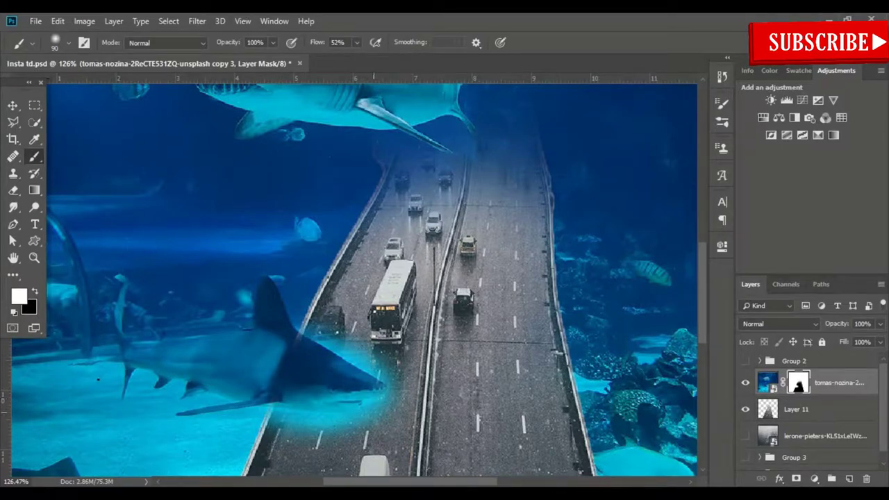
# Step: Refine the aquarium mask around the fin and the barrier top with a larger brush
pyautogui.moveTo(298, 136); pyautogui.dragTo(308, 136)
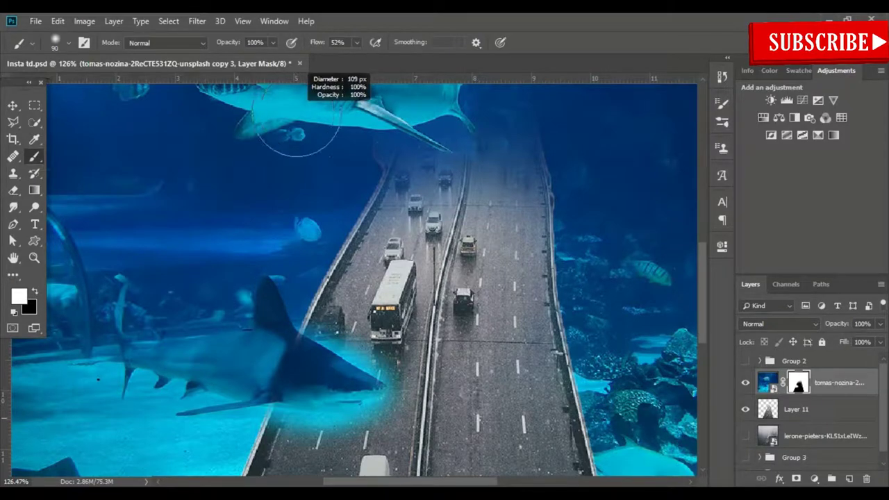
pyautogui.scroll(5, 324, 326)
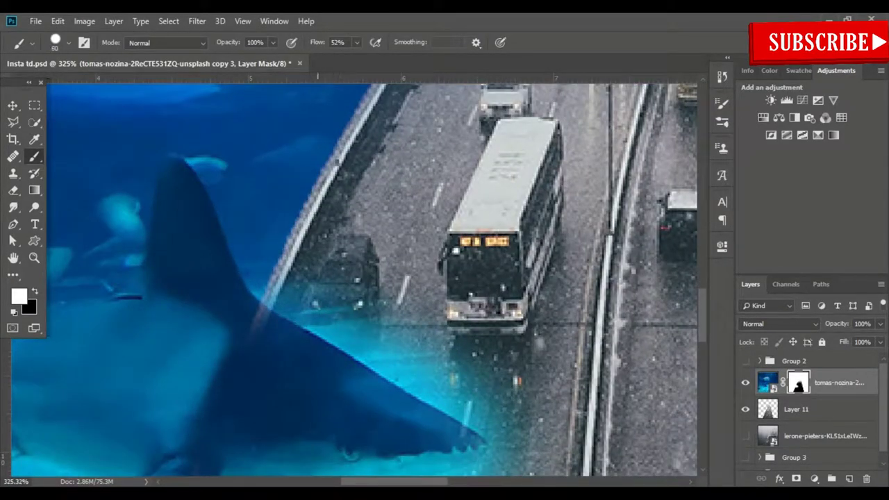
pyautogui.click(326, 277)
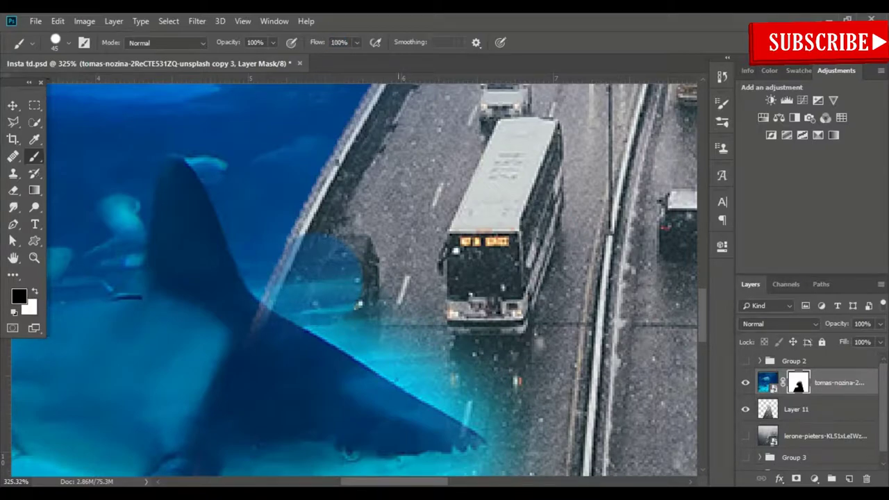
pyautogui.click(313, 271)
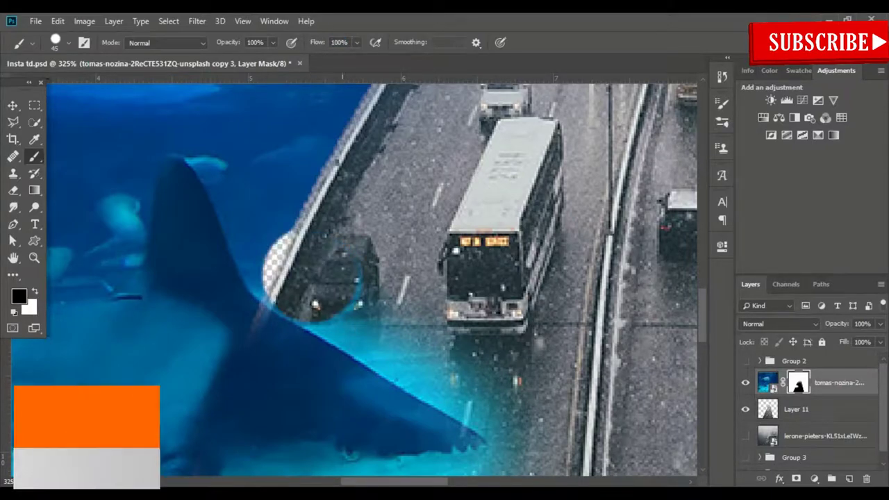
pyautogui.scroll(3, 326, 278)
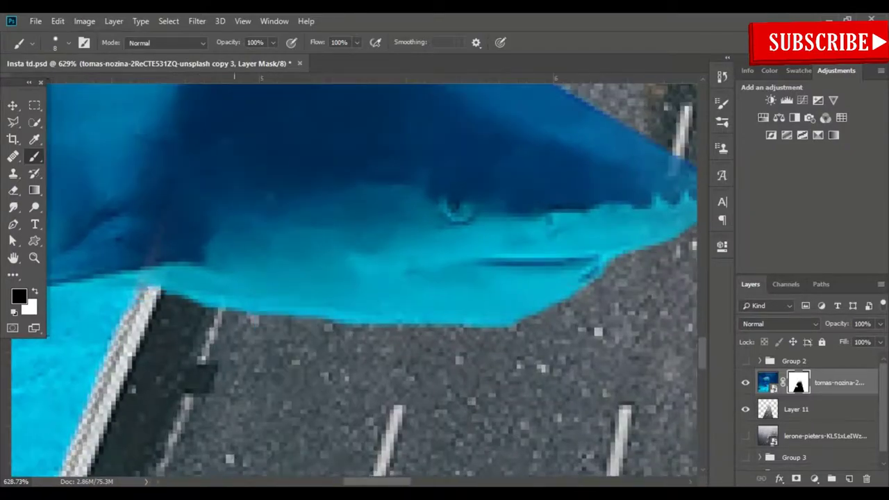
pyautogui.moveTo(233, 309); pyautogui.dragTo(172, 293)
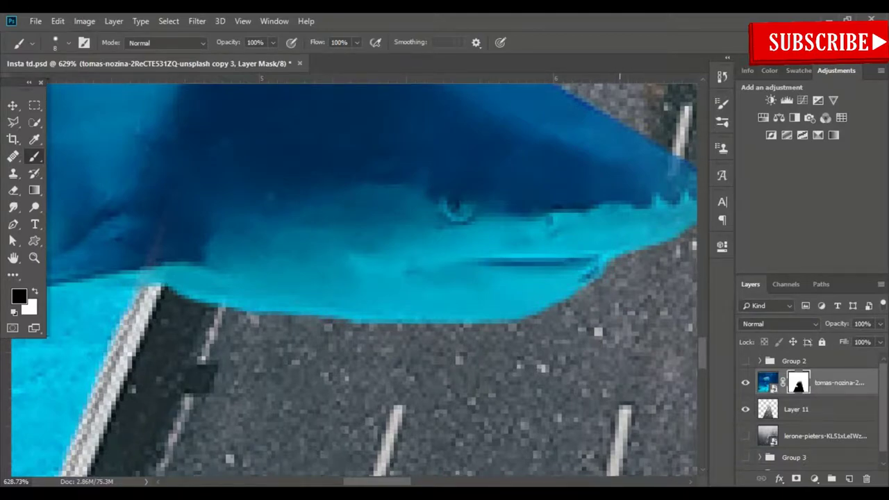
pyautogui.hotkey('ctrl', '0')
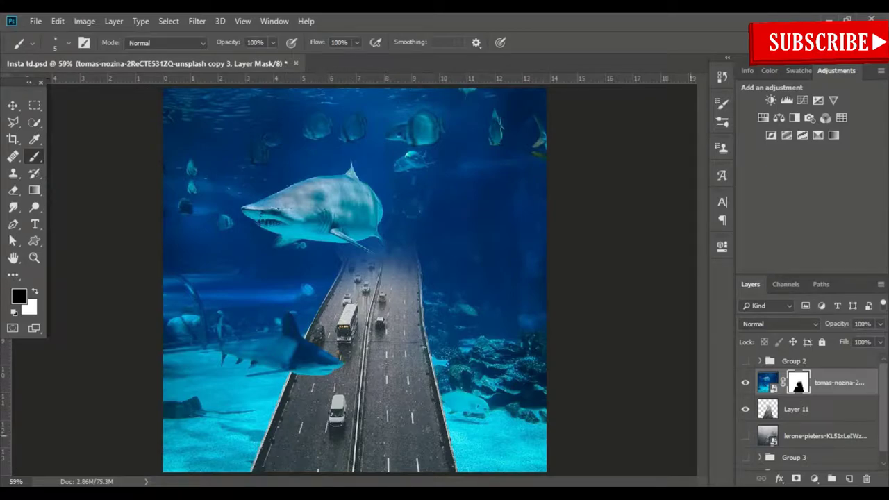
# Step: Load Layer 11's road outline as a selection and add an empty Layer 12 above it
pyautogui.click(796, 409)
pyautogui.keyDown('ctrl'); pyautogui.click(767, 409); pyautogui.keyUp('ctrl')
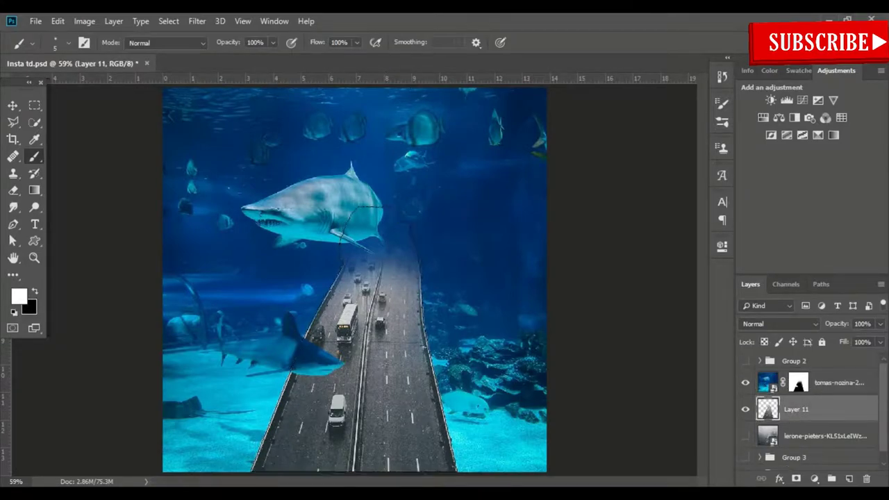
pyautogui.hotkey('ctrl', 'shift', 'alt', 'n')
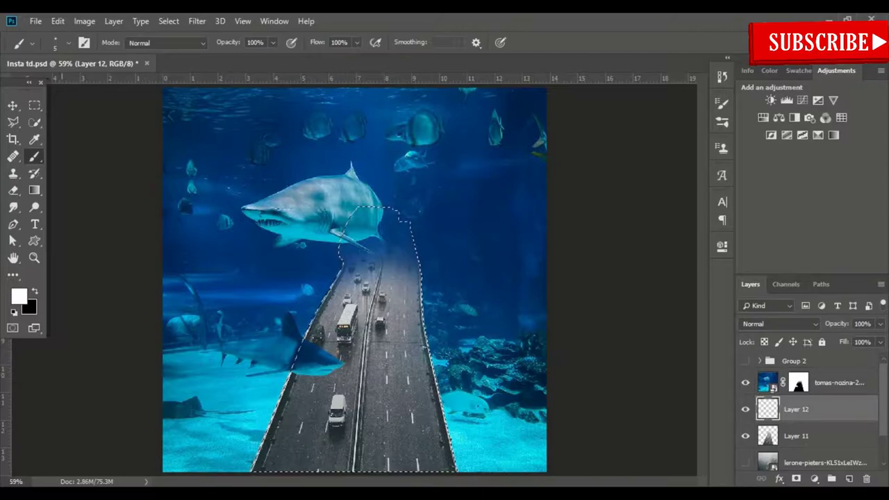
pyautogui.rightClick(34, 156)
pyautogui.keyDown('alt'); pyautogui.rightClick(299, 251); pyautogui.keyUp('alt')
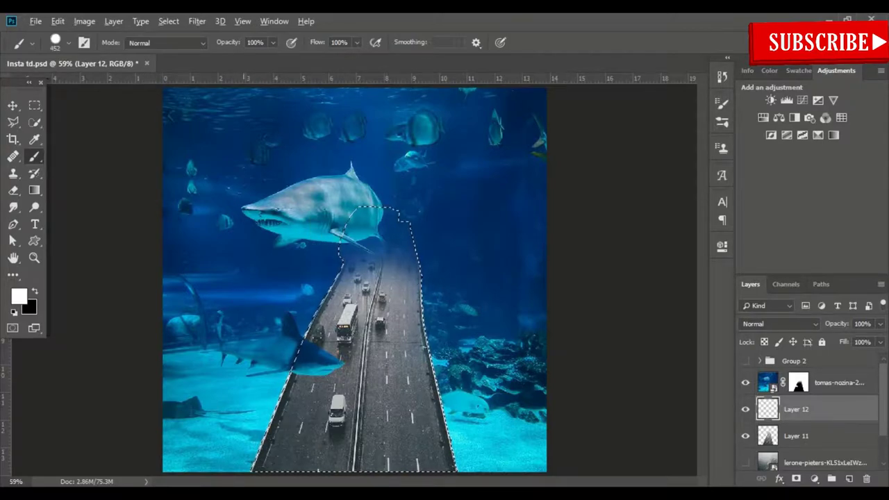
# Step: Set Layer 12 to Color blend mode with dark blue as the painting colour
pyautogui.click(777, 324)
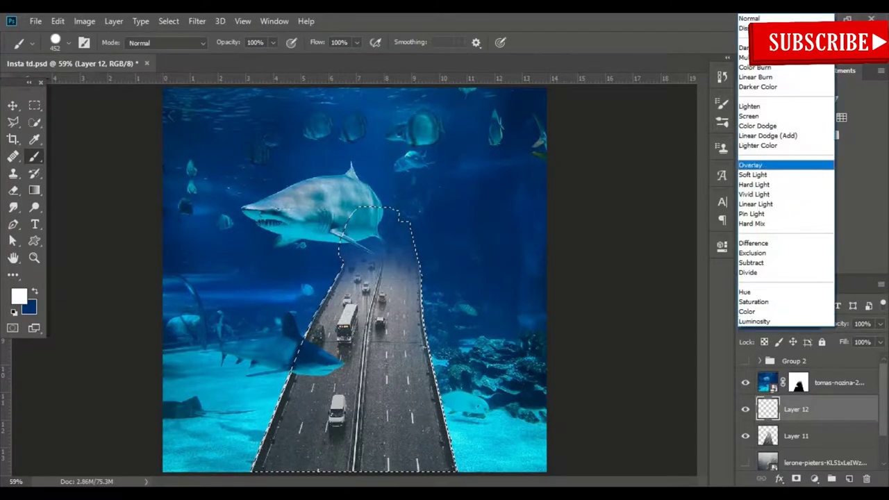
pyautogui.click(748, 311)
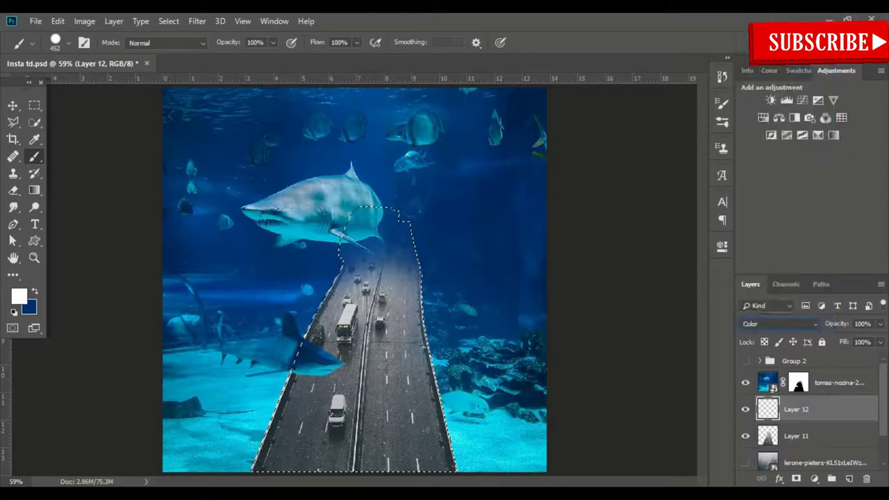
pyautogui.press('x')
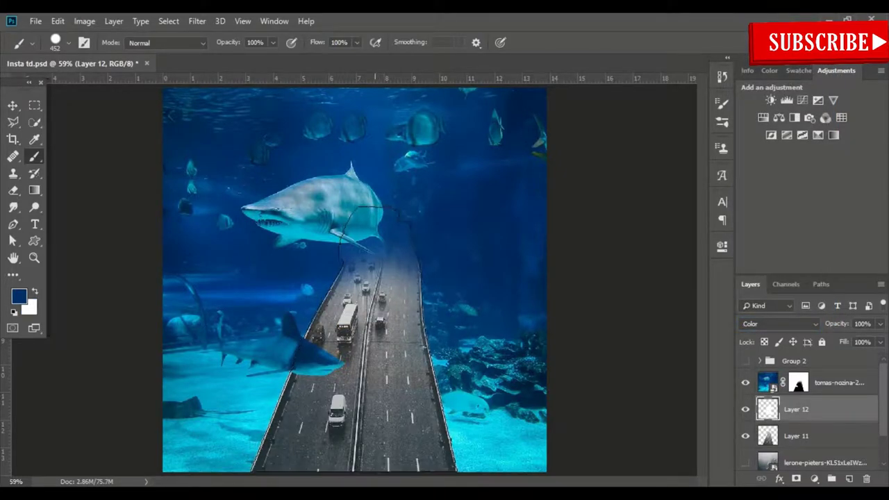
pyautogui.moveTo(375, 264); pyautogui.dragTo(389, 348)
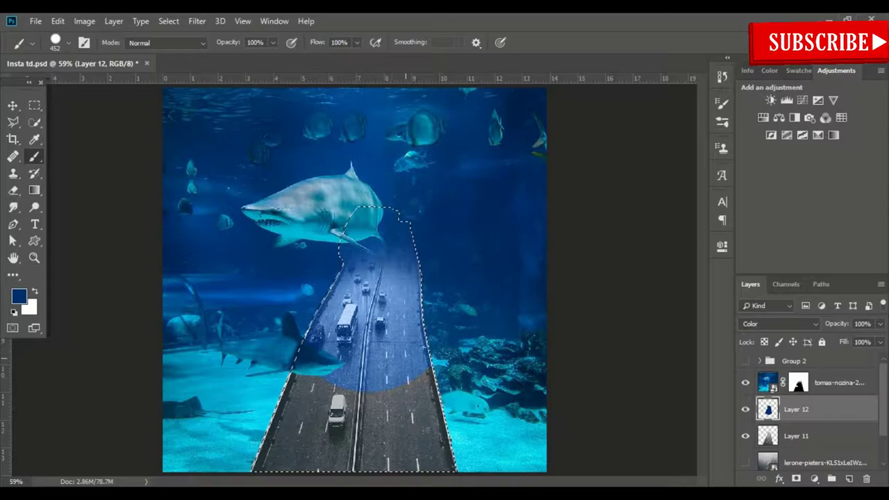
pyautogui.scroll(1, 414, 354)
pyautogui.scroll(1, 414, 353)
pyautogui.hotkey('ctrl', 'z')
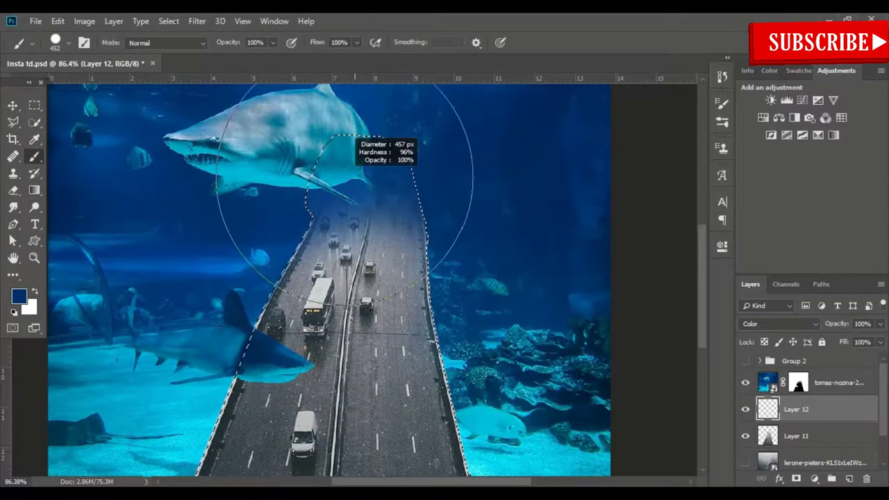
# Step: Paint the selected road dark blue with a roughly 219 px brush
pyautogui.moveTo(309, 361); pyautogui.dragTo(313, 361)
pyautogui.moveTo(297, 218); pyautogui.dragTo(215, 218)
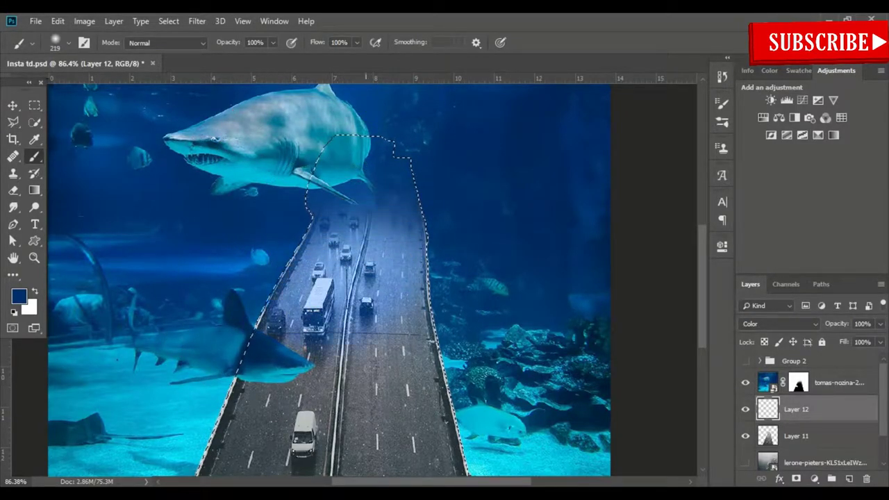
pyautogui.scroll(-1, 367, 278)
pyautogui.scroll(-2, 368, 277)
pyautogui.scroll(-1, 368, 278)
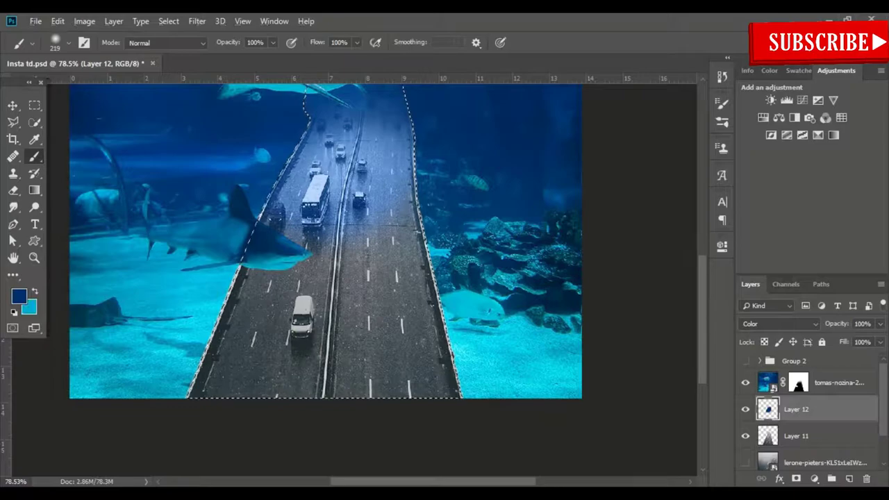
pyautogui.moveTo(320, 347); pyautogui.dragTo(347, 208)
pyautogui.press('x')
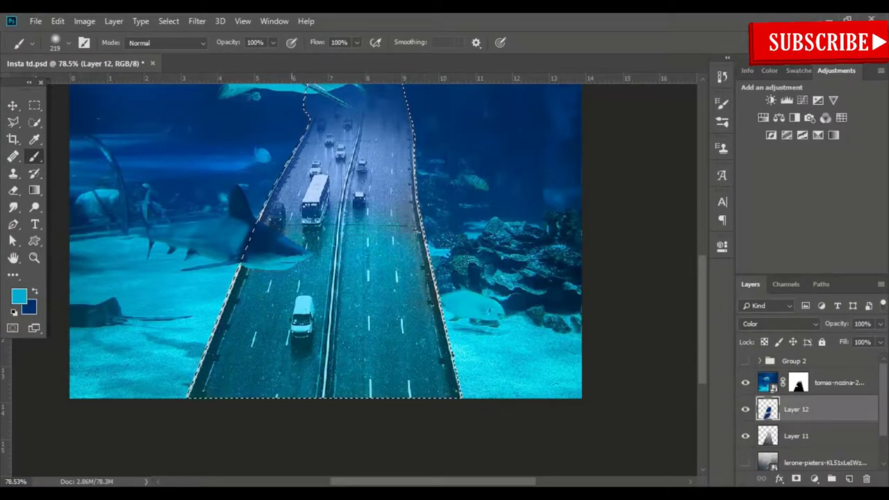
pyautogui.scroll(3, 326, 271)
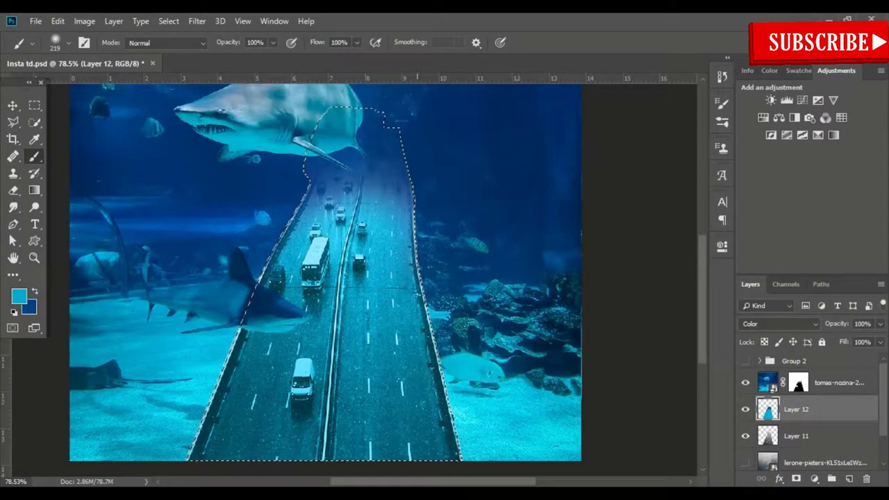
pyautogui.press('x')
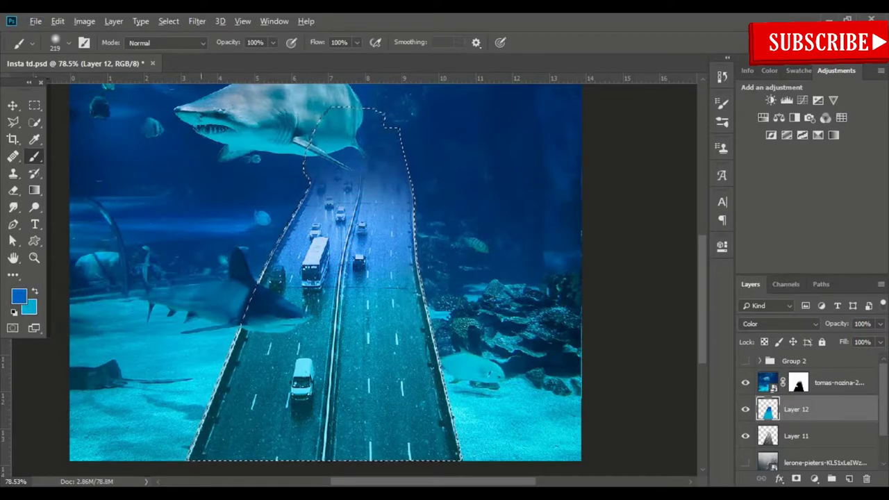
pyautogui.moveTo(423, 258); pyautogui.dragTo(426, 331)
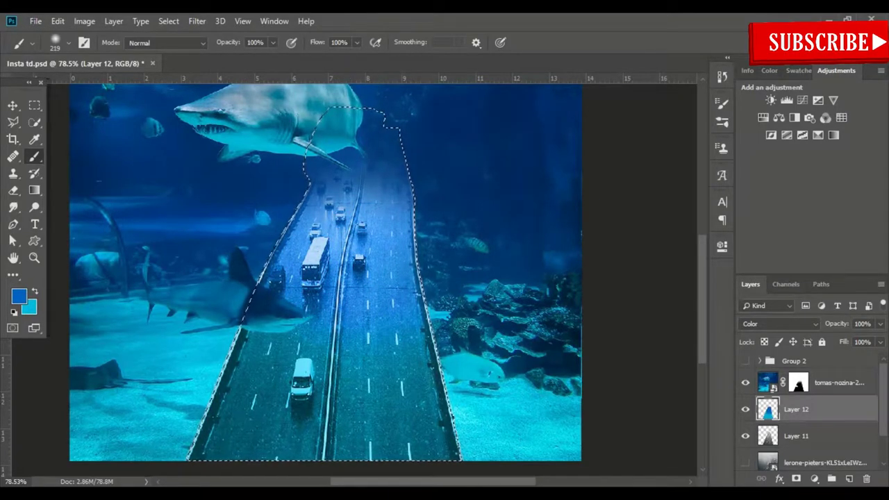
# Step: Lower the brush flow to 37% and Layer 12's opacity to 61%
pyautogui.hotkey('shift', '3')
pyautogui.hotkey('shift', '7')
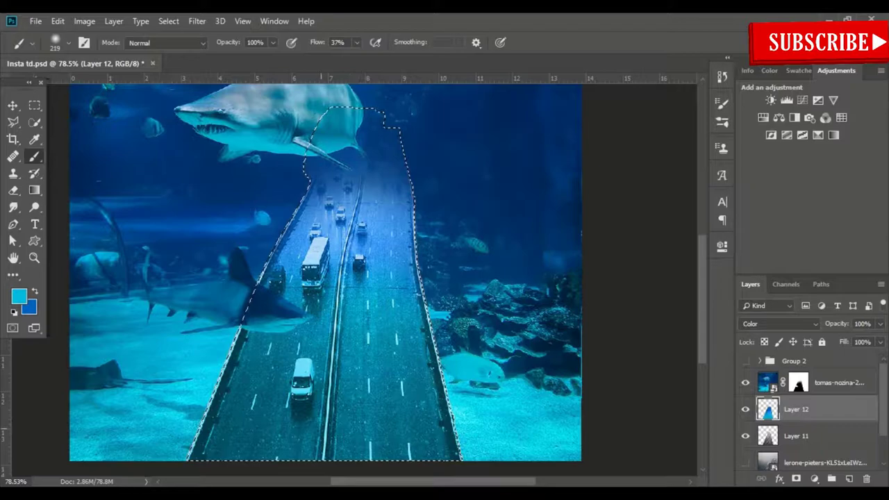
pyautogui.write('61')
pyautogui.press('Return')
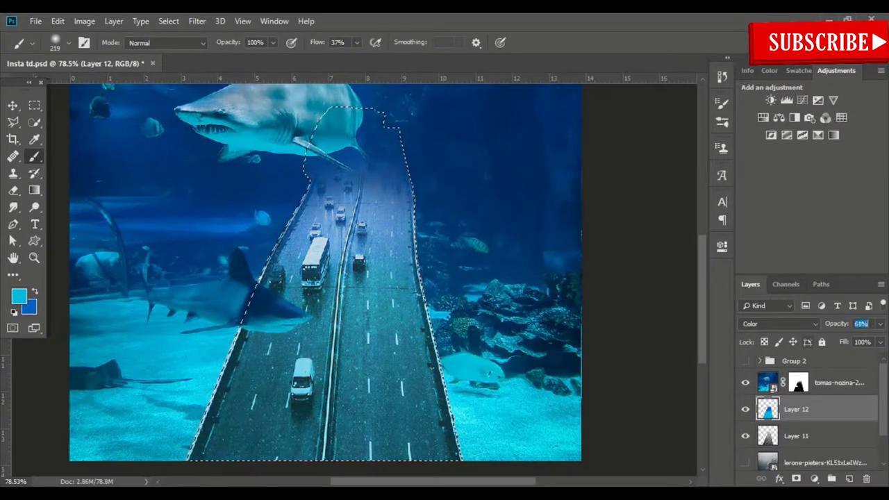
# Step: Restore dark blue as the painting colour, fit the image on screen, and deselect
pyautogui.press('x')
pyautogui.hotkey('ctrl', 'd')
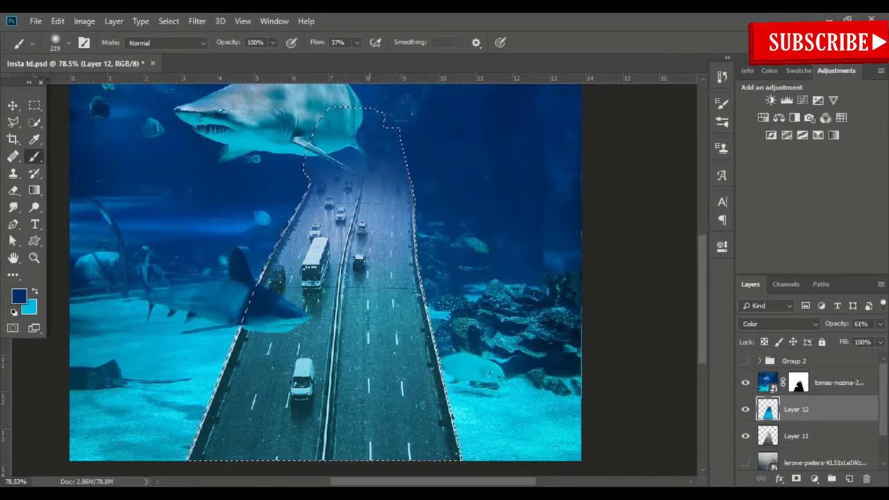
pyautogui.hotkey('ctrl', '0')
pyautogui.press('x')
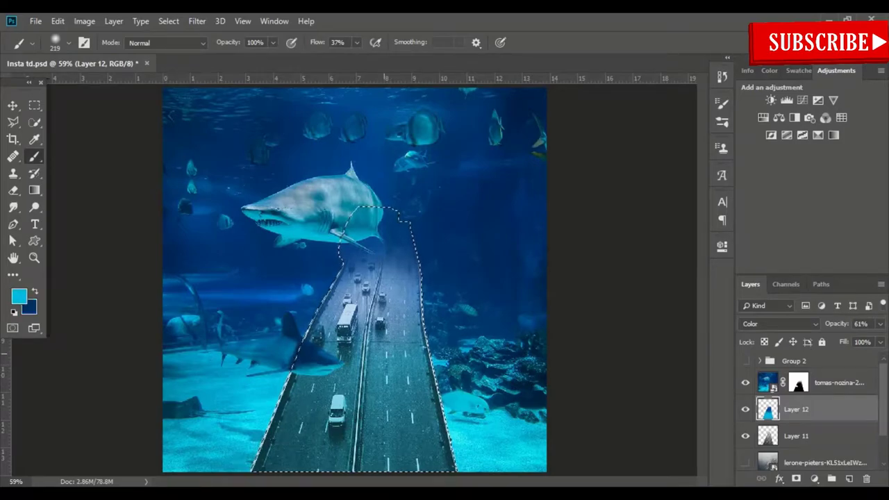
pyautogui.scroll(2, 425, 335)
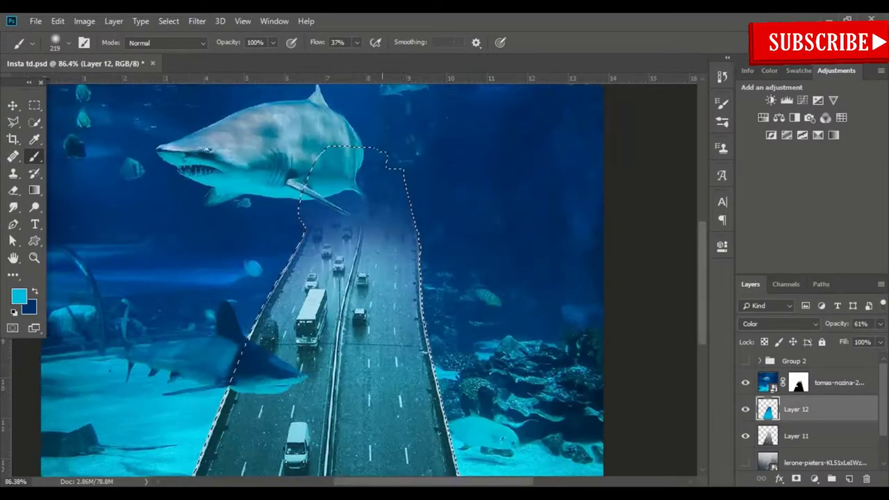
pyautogui.scroll(2, 370, 347)
pyautogui.press('x')
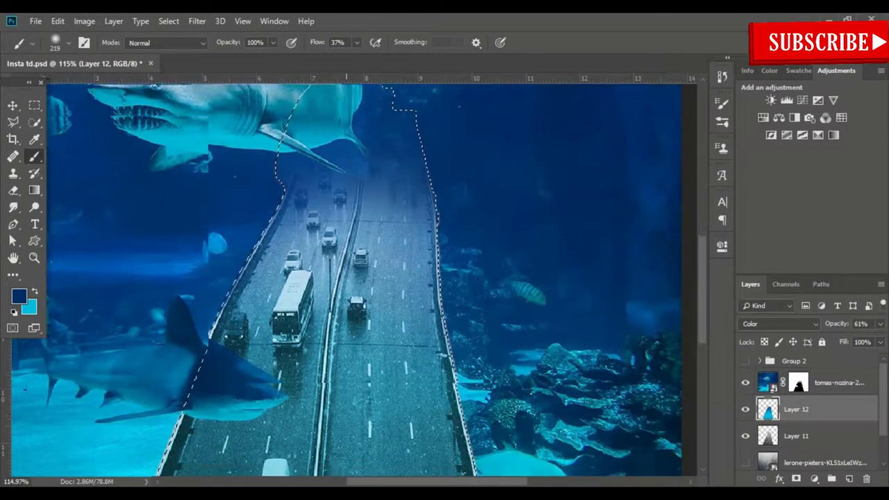
pyautogui.scroll(-3, 347, 278)
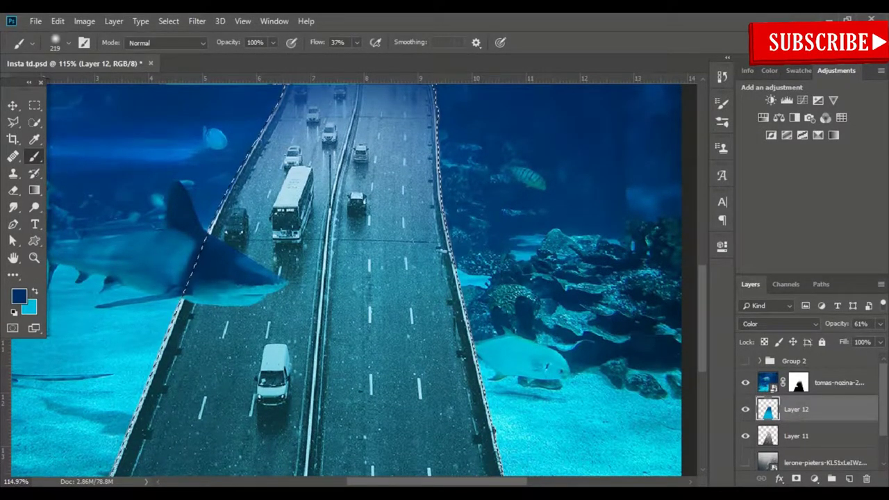
pyautogui.hotkey('ctrl', 'd')
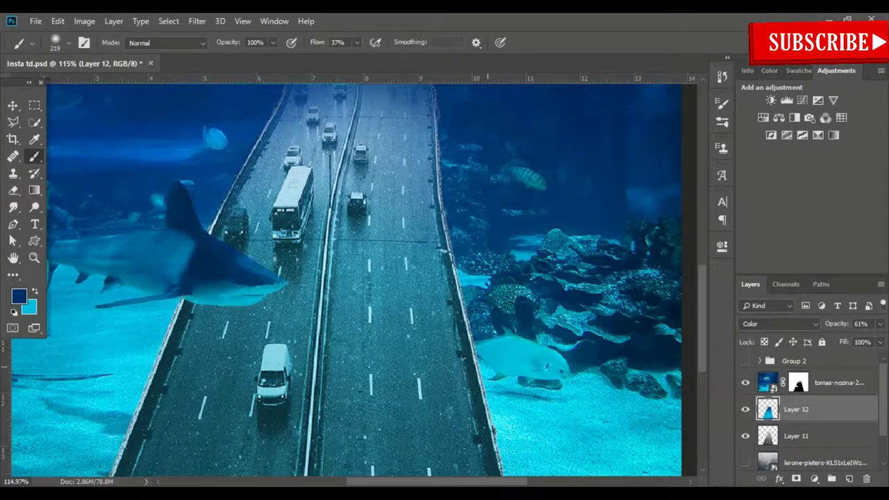
# Step: Add a Curves layer above the aquarium photo, bend it brighter, and clip it with Alt+Ctrl+G
pyautogui.click(833, 382)
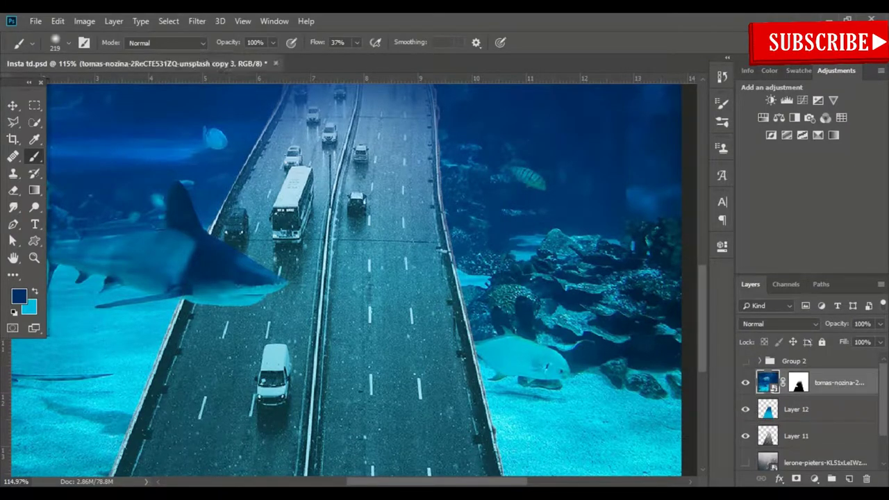
pyautogui.click(814, 478)
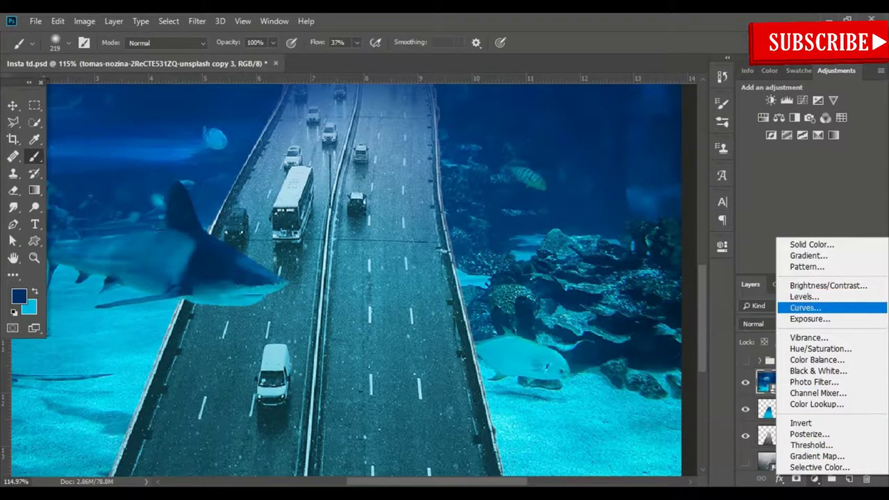
pyautogui.click(805, 307)
pyautogui.click(602, 397)
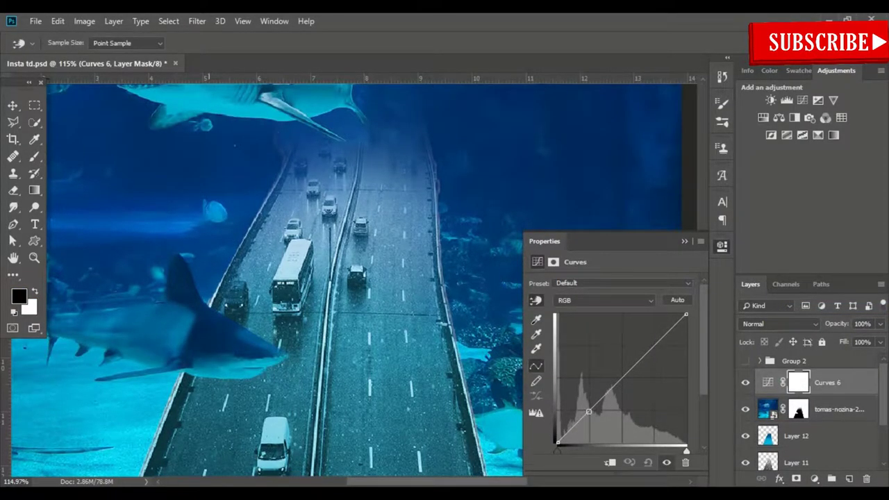
pyautogui.scroll(-2, 268, 277)
pyautogui.scroll(-2, 267, 278)
pyautogui.moveTo(604, 395); pyautogui.dragTo(619, 361)
pyautogui.moveTo(575, 416); pyautogui.dragTo(574, 431)
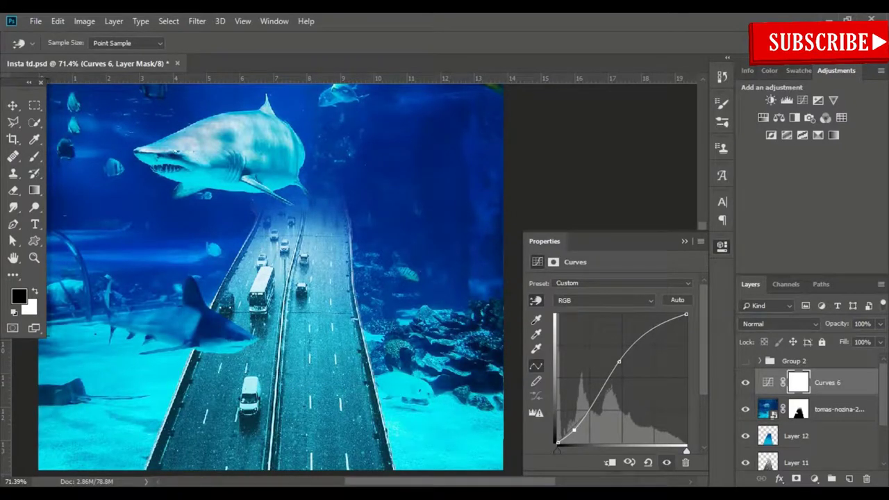
pyautogui.hotkey('ctrl', 'alt', 'g')
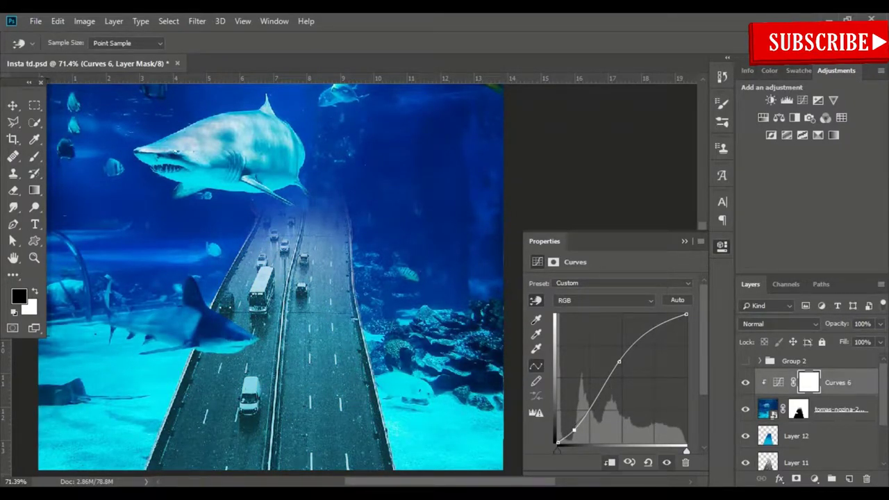
pyautogui.click(722, 245)
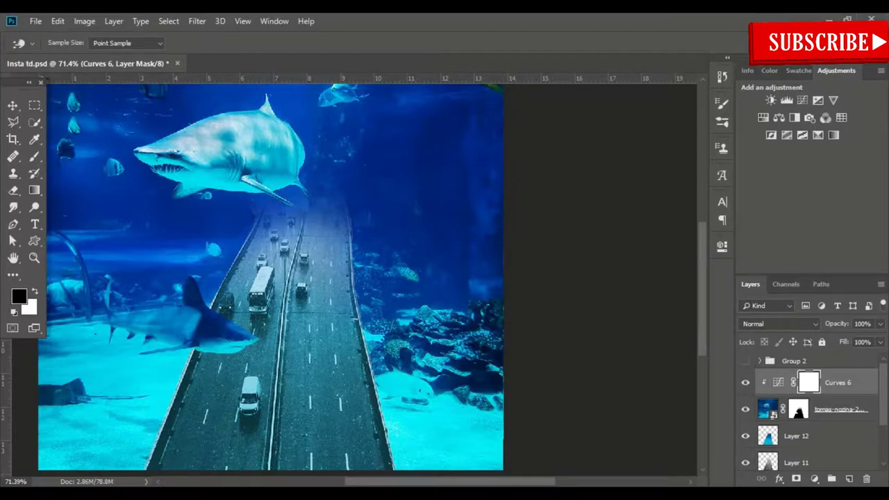
pyautogui.click(815, 478)
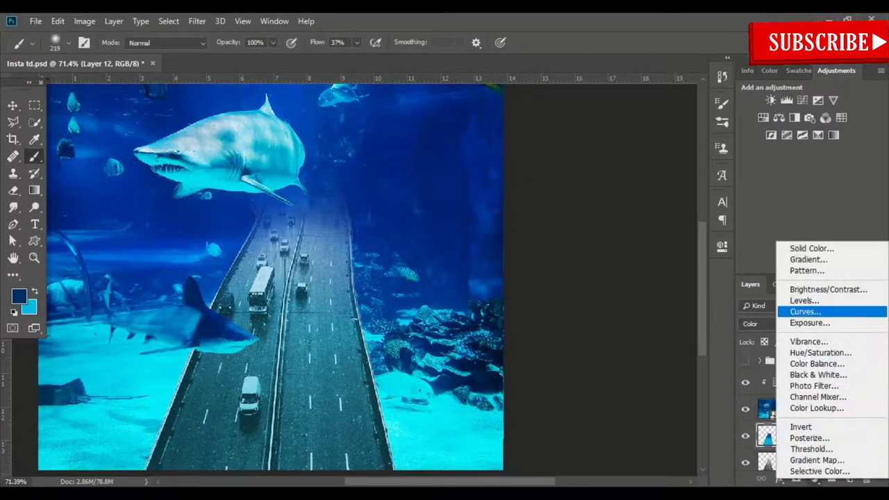
# Step: Add a second Curves adjustment pulled down to darken, leaving its opacity at 100%
pyautogui.click(805, 363)
pyautogui.moveTo(634, 365)
pyautogui.mouseDown()
pyautogui.moveTo(634, 382)
pyautogui.moveTo(668, 419)
pyautogui.moveTo(630, 385)
pyautogui.mouseUp()
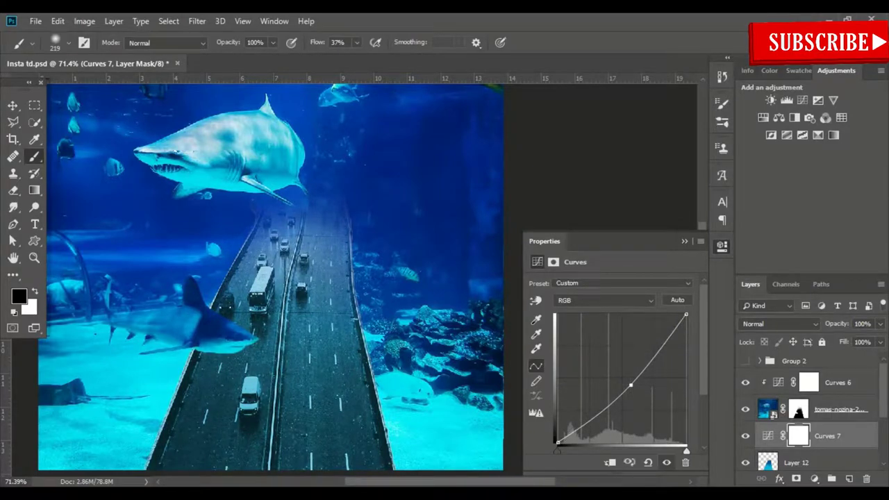
pyautogui.click(721, 245)
pyautogui.click(861, 323)
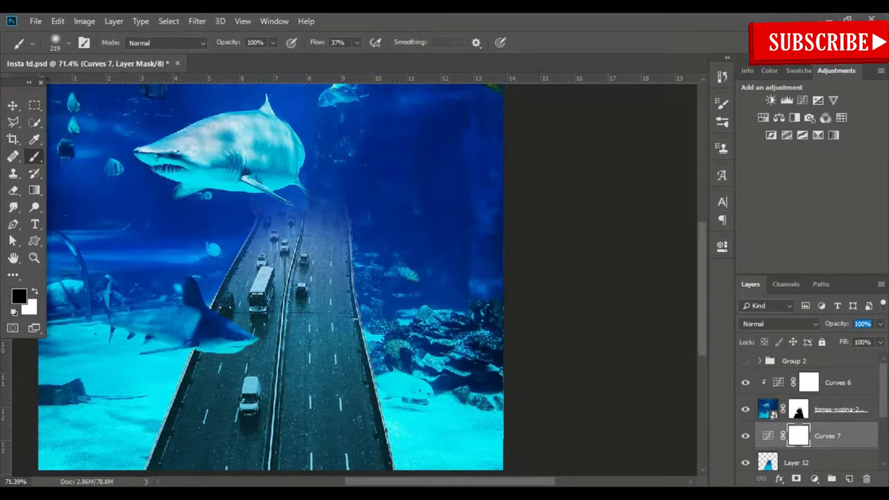
pyautogui.press('Return')
# Step: Set the Layer 12 road tint opacity to 84%
pyautogui.click(819, 462)
pyautogui.click(861, 324)
pyautogui.write('84')
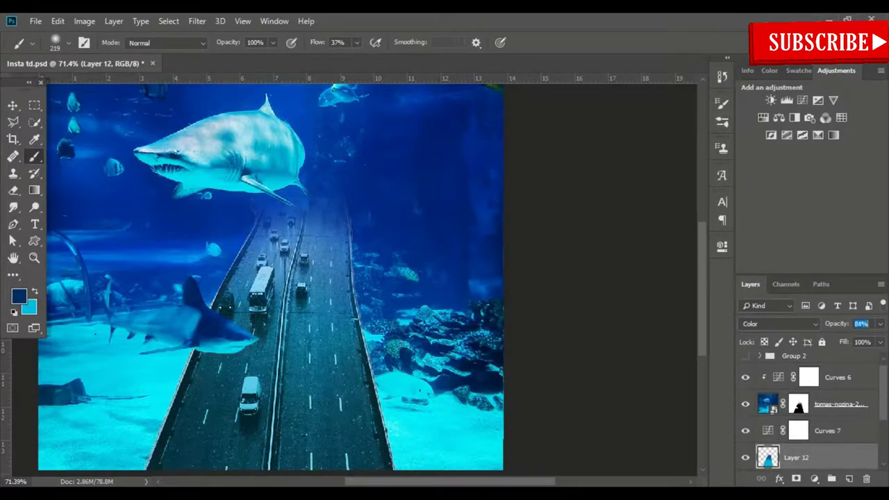
pyautogui.press('Return')
# Step: Raise Layer 12 to full opacity, add a layer mask, and shrink the brush to 45 px
pyautogui.press('0')
pyautogui.click(796, 479)
pyautogui.scroll(3, 239, 425)
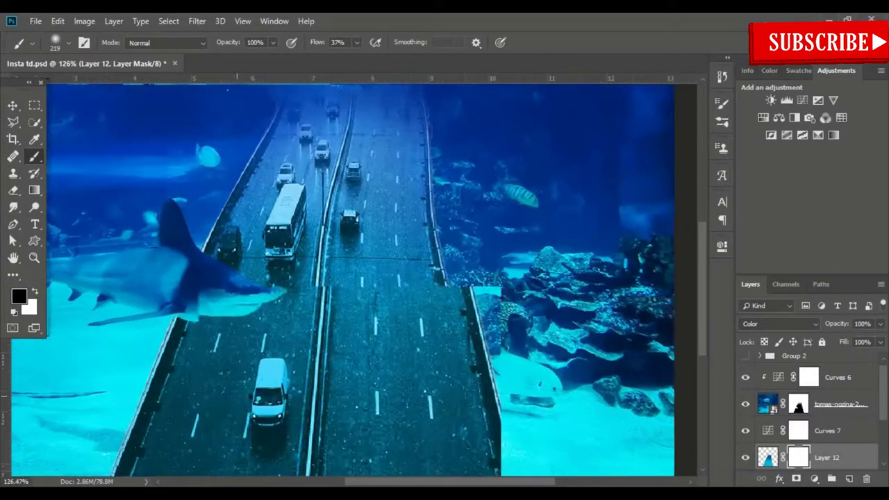
pyautogui.scroll(2, 239, 426)
pyautogui.scroll(2, 239, 426)
pyautogui.press('[')
pyautogui.press('[')
pyautogui.press('[')
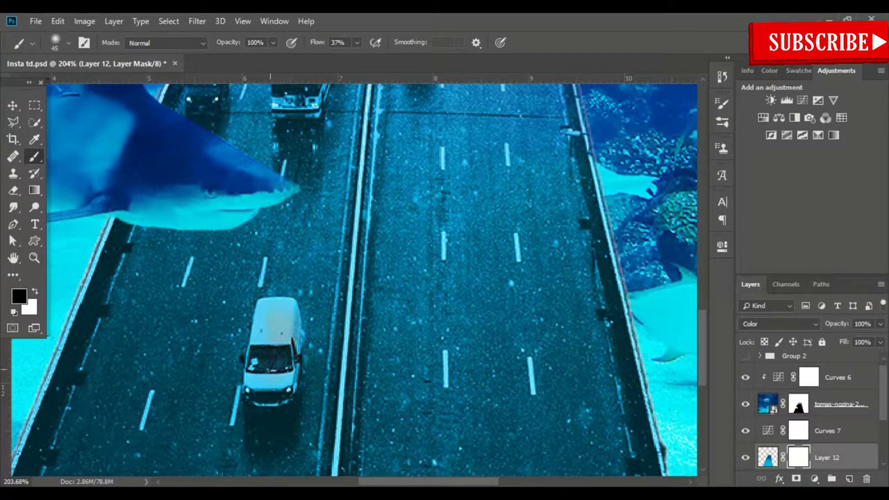
# Step: Paint black on Layer 12's mask to lift the tint off small road patches
pyautogui.moveTo(275, 417); pyautogui.dragTo(261, 416)
pyautogui.scroll(2, 299, 278)
pyautogui.scroll(2, 298, 278)
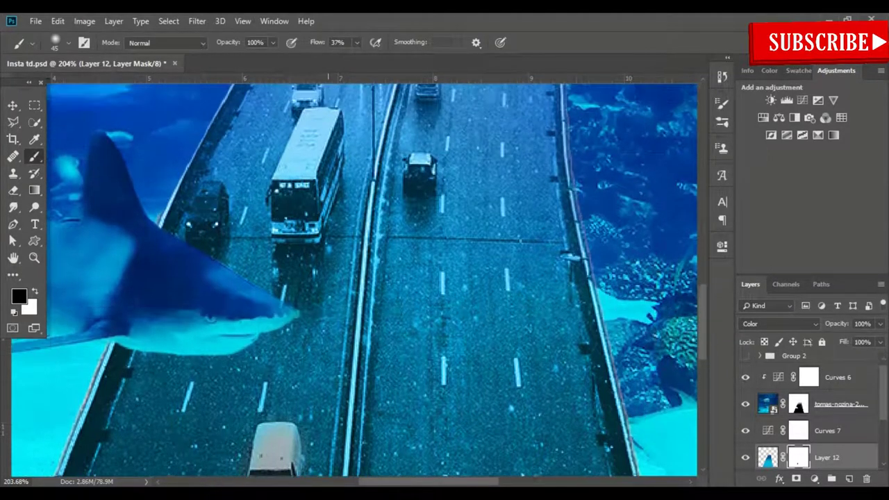
pyautogui.scroll(1, 299, 278)
pyautogui.moveTo(289, 312); pyautogui.dragTo(210, 312)
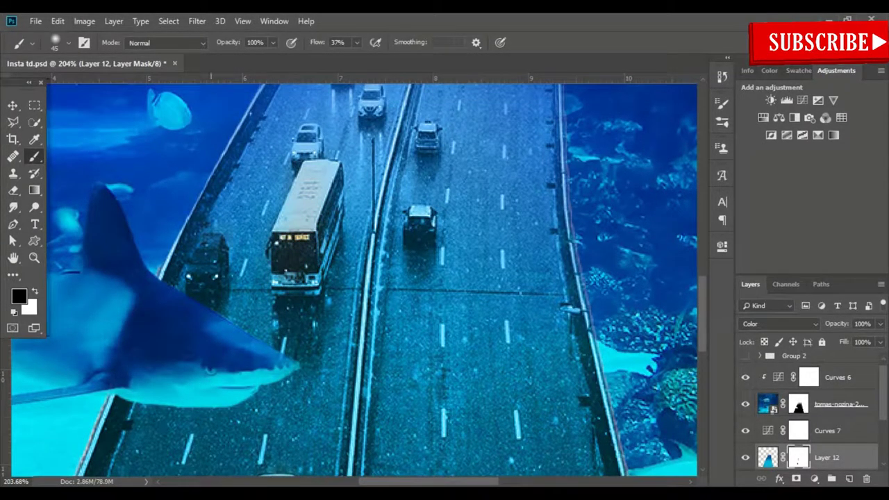
pyautogui.scroll(1, 305, 278)
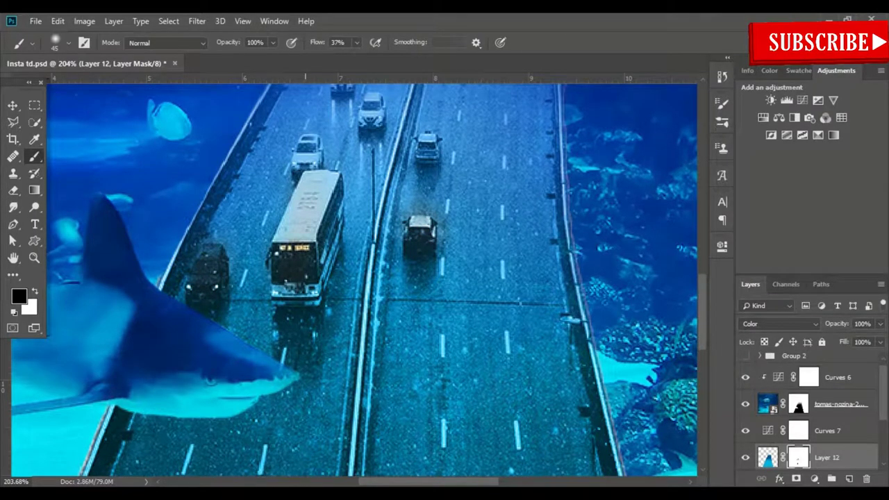
pyautogui.hotkey('ctrl', '0')
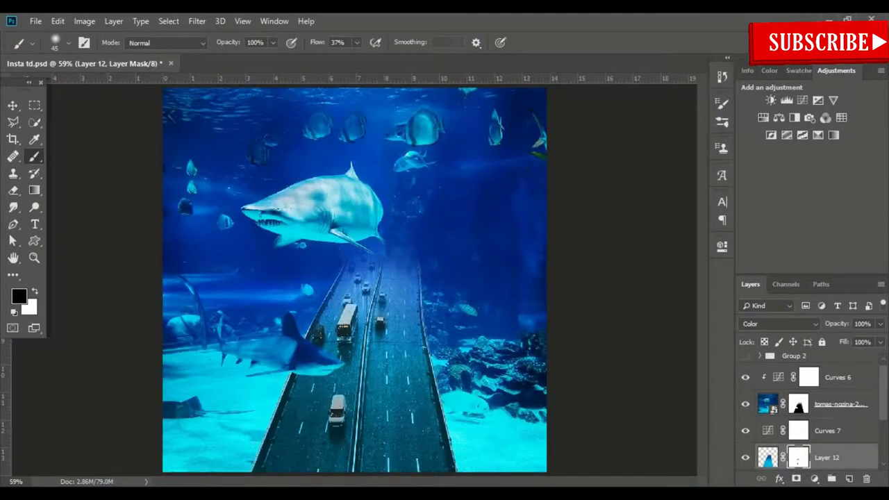
# Step: Clip Curves 7 to Layer 12 and leave it a gently raised single-point curve
pyautogui.click(826, 431)
pyautogui.doubleClick(767, 431)
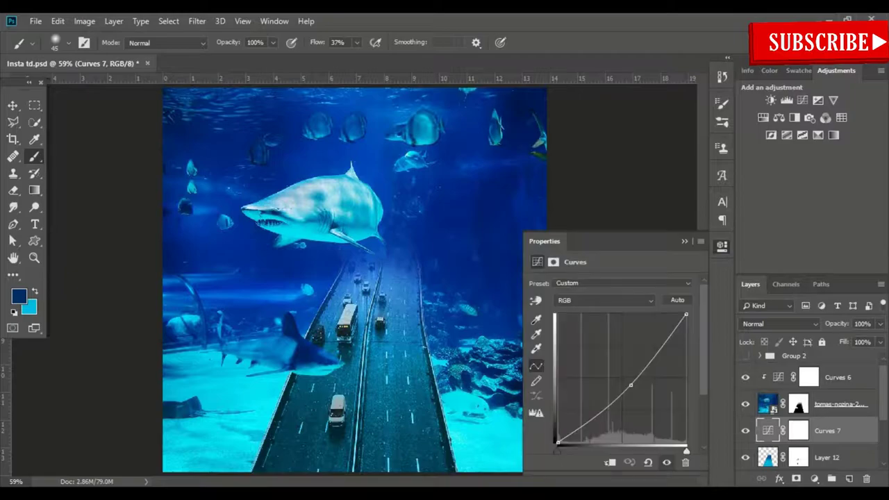
pyautogui.moveTo(597, 410); pyautogui.dragTo(597, 430)
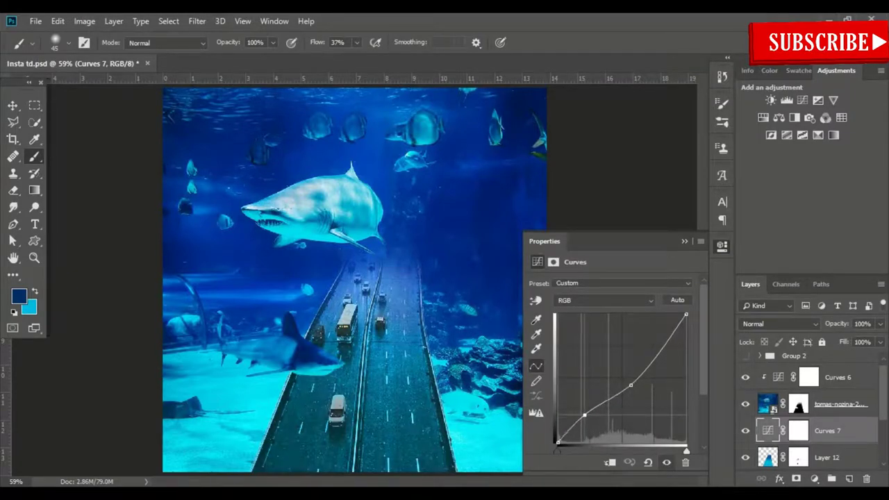
pyautogui.hotkey('ctrl', 'z')
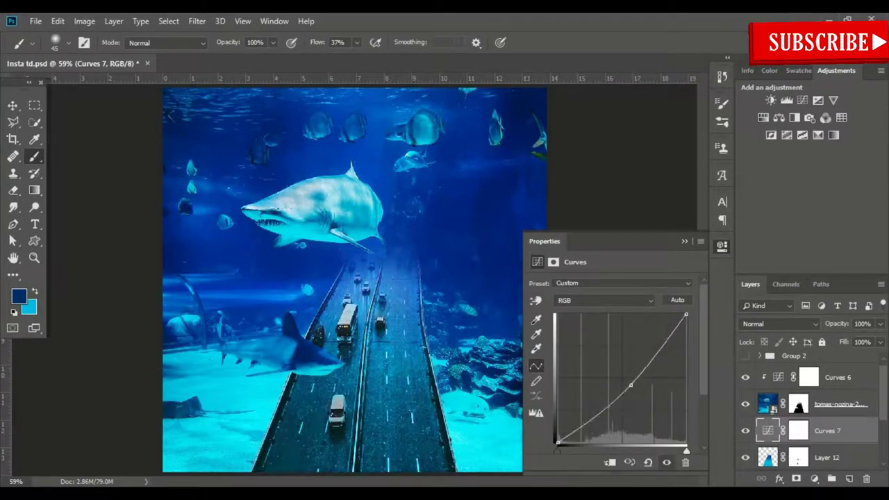
pyautogui.hotkey('ctrl', 'alt', 'g')
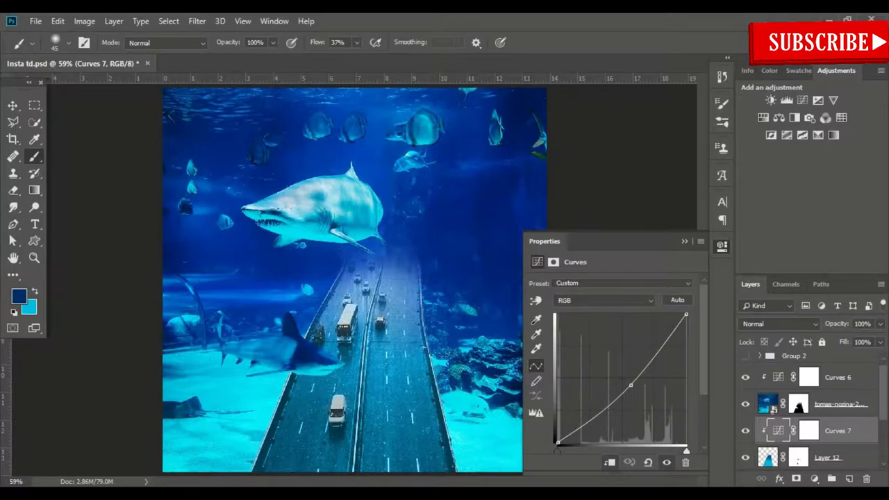
pyautogui.moveTo(648, 361); pyautogui.dragTo(648, 344)
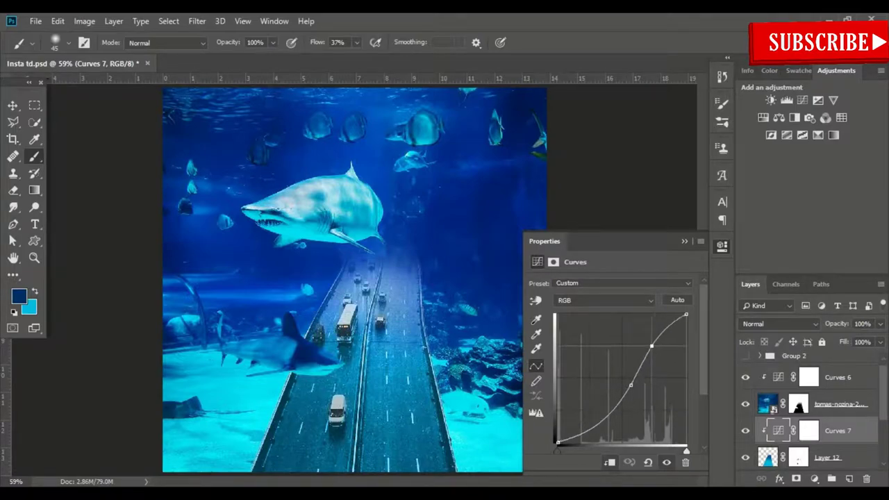
pyautogui.hotkey('ctrl', 'z')
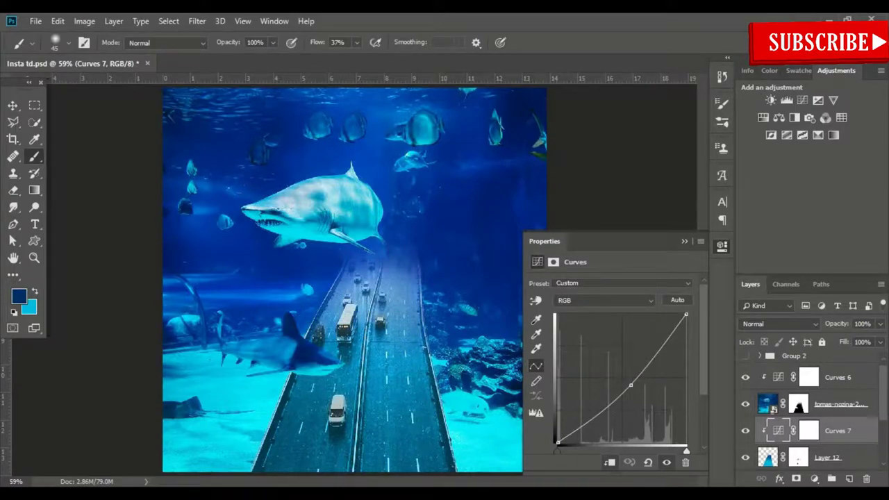
pyautogui.click(721, 245)
pyautogui.click(767, 404)
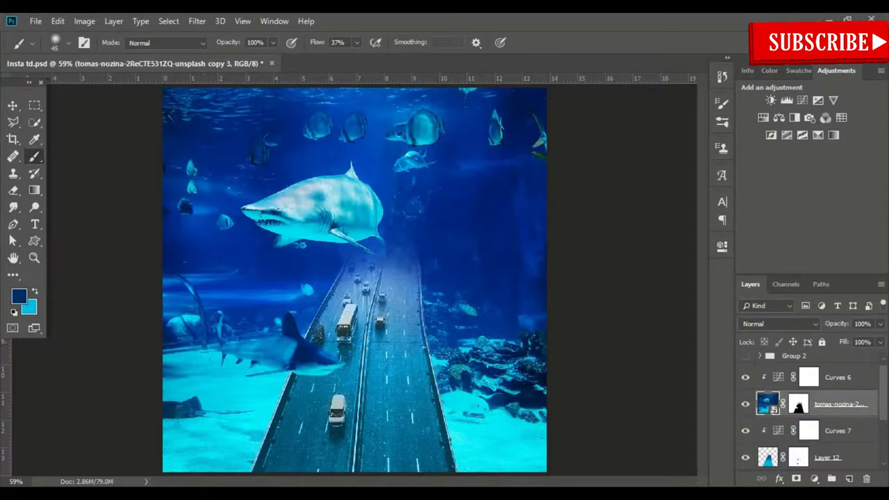
# Step: Swap the colours and disable the aquarium layer mask to reveal the full sand floor
pyautogui.click(799, 403)
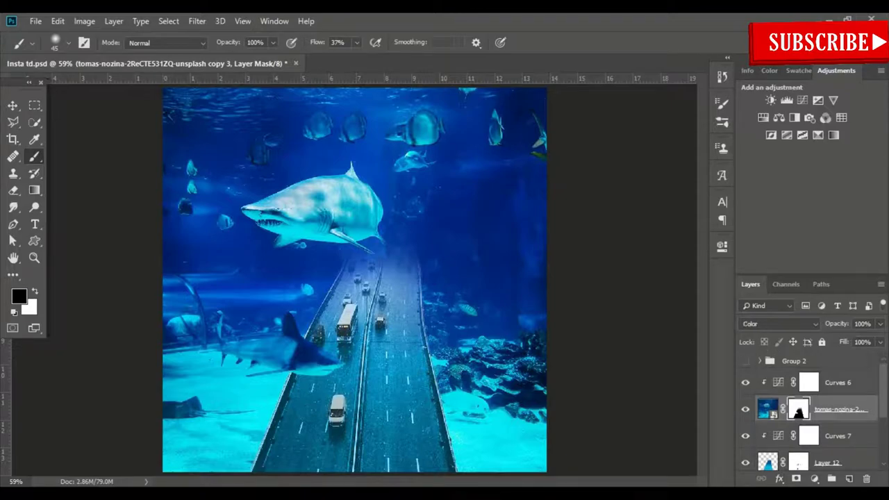
pyautogui.click(767, 457)
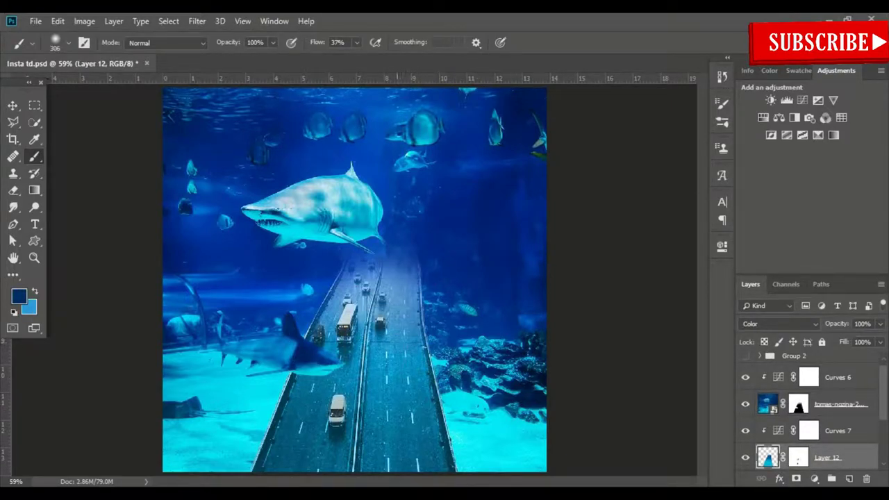
pyautogui.press('x')
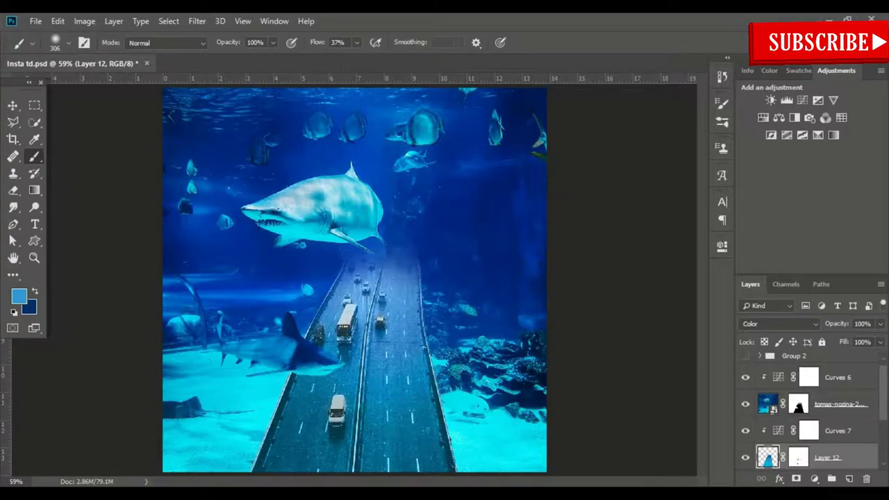
pyautogui.keyDown('shift'); pyautogui.click(798, 403); pyautogui.keyUp('shift')
# Step: Quick Select the dark shadow patches across the aquarium's sand floor
pyautogui.click(34, 121)
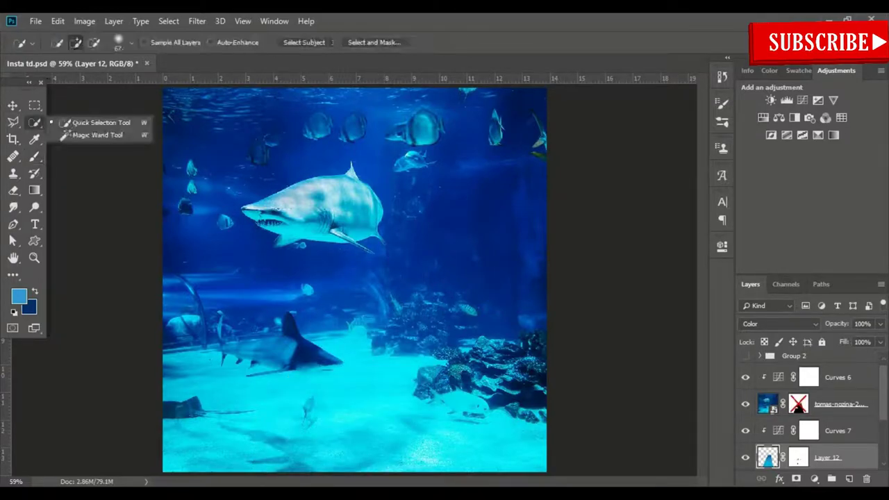
pyautogui.scroll(2, 312, 465)
pyautogui.scroll(2, 313, 465)
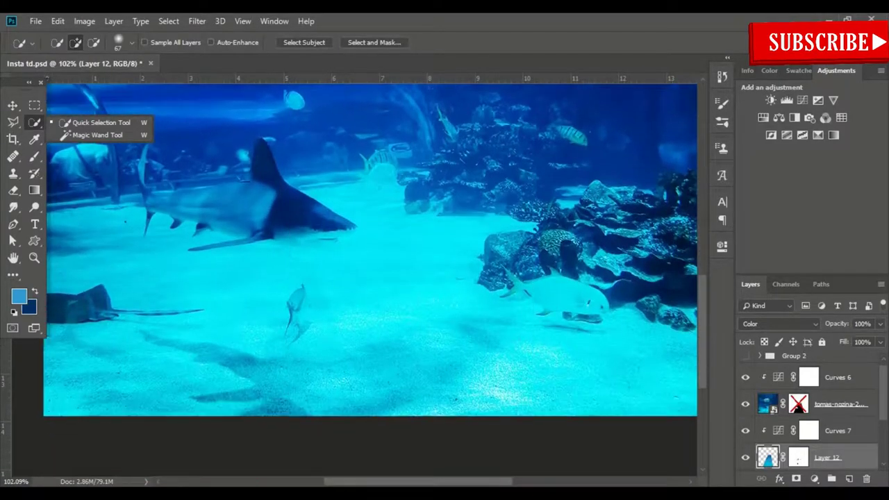
pyautogui.click(98, 122)
pyautogui.moveTo(326, 362); pyautogui.dragTo(427, 408)
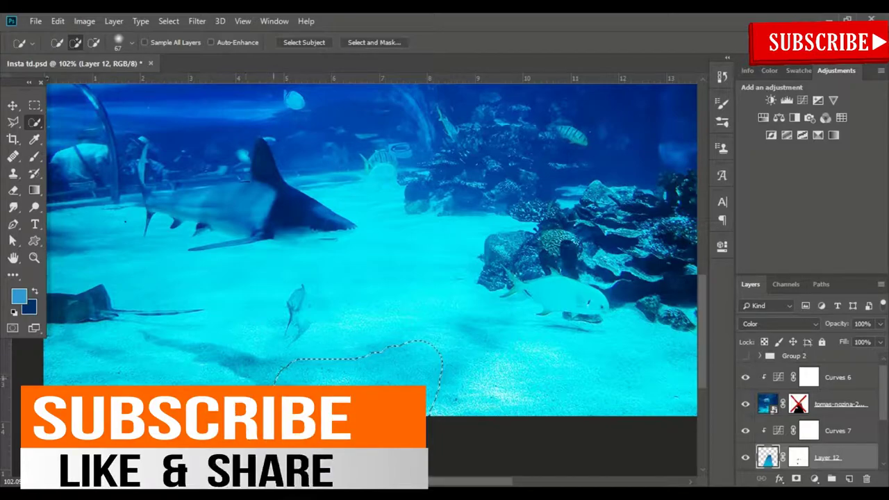
pyautogui.moveTo(244, 368)
pyautogui.mouseDown()
pyautogui.moveTo(268, 326)
pyautogui.moveTo(437, 333)
pyautogui.mouseUp()
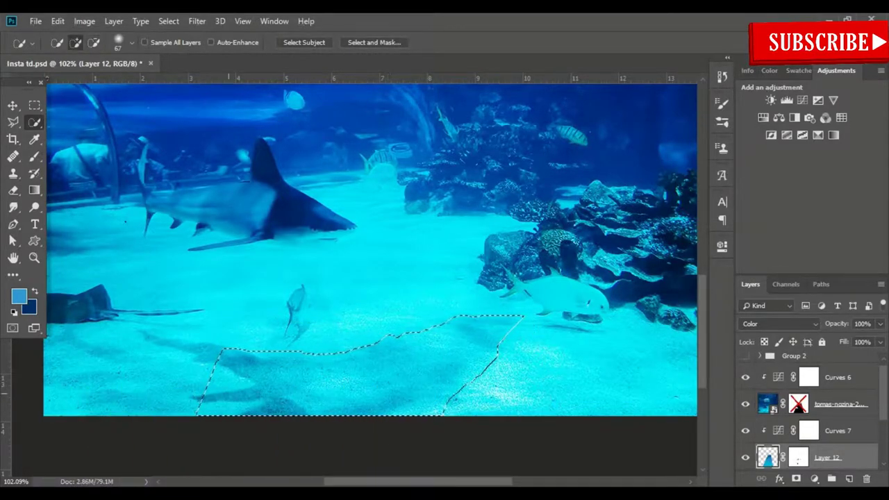
pyautogui.scroll(3, 226, 395)
pyautogui.moveTo(555, 278); pyautogui.dragTo(684, 312)
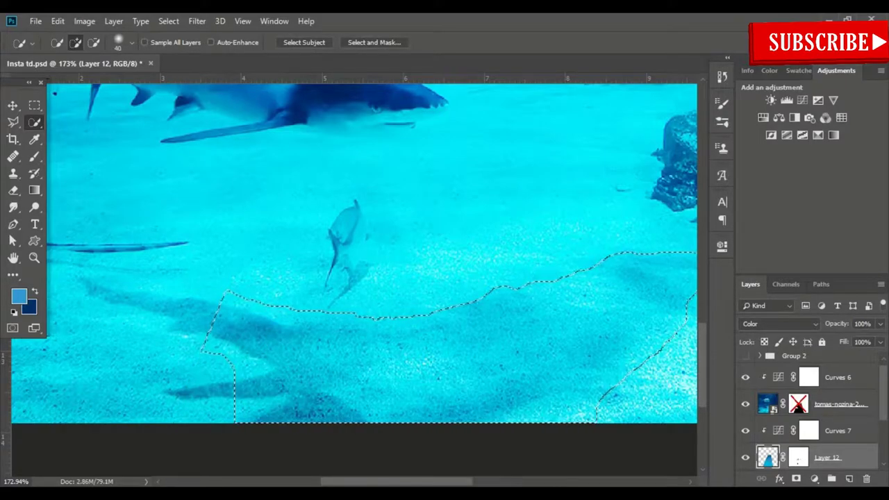
pyautogui.moveTo(229, 326); pyautogui.dragTo(98, 292)
# Step: Refine the shadow selection with a smaller brush and copy it to a new Layer 13
pyautogui.click(767, 403)
pyautogui.press('[')
pyautogui.press('[')
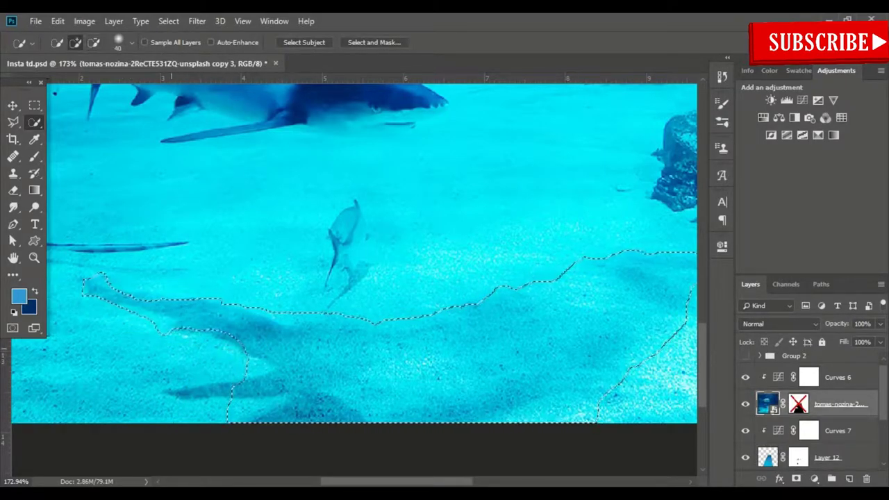
pyautogui.scroll(-2, 354, 253)
pyautogui.moveTo(90, 230); pyautogui.dragTo(257, 327)
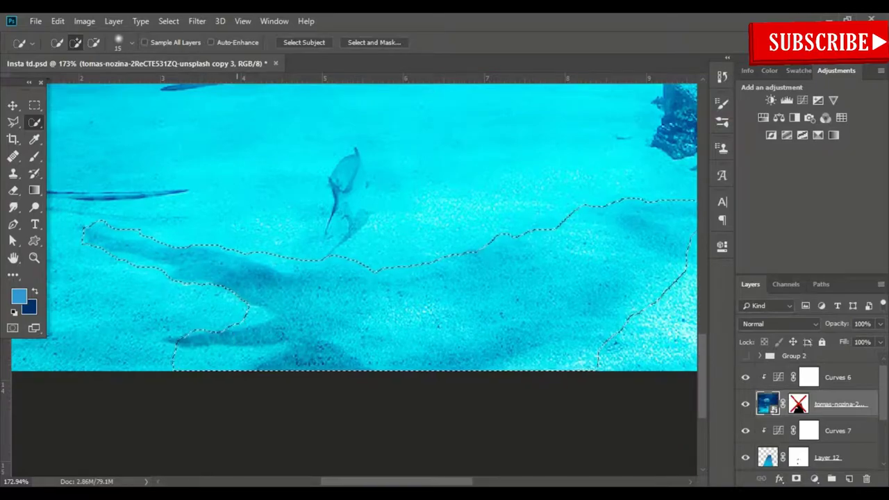
pyautogui.scroll(-1, 354, 253)
pyautogui.scroll(7, 196, 307)
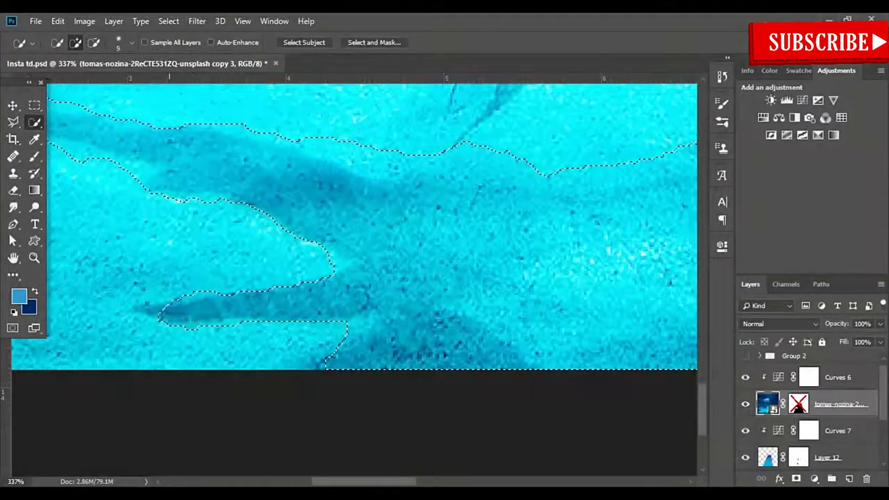
pyautogui.press('[')
pyautogui.press('[')
pyautogui.moveTo(416, 208); pyautogui.dragTo(291, 286)
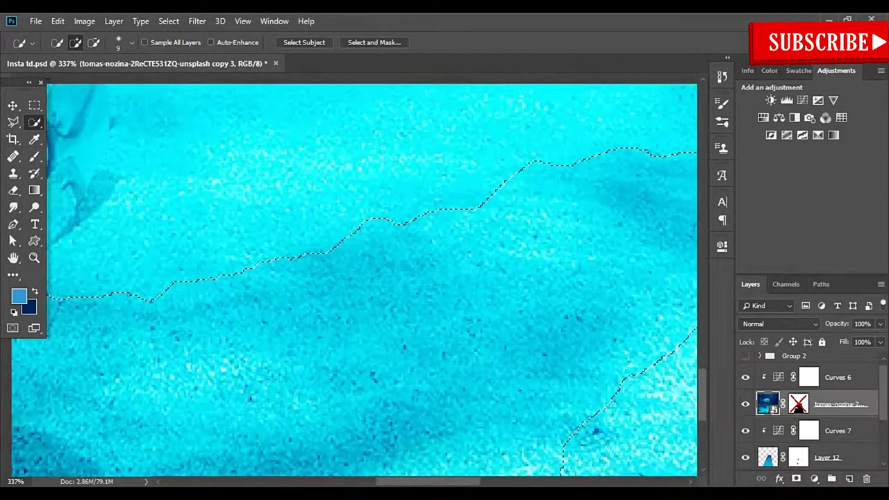
pyautogui.moveTo(681, 208); pyautogui.dragTo(386, 245)
pyautogui.scroll(-4, 387, 278)
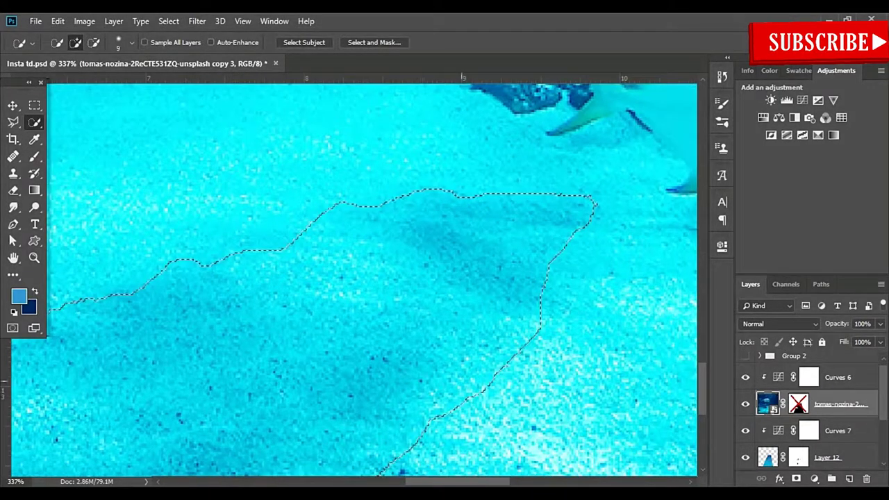
pyautogui.hotkey('ctrl', '0')
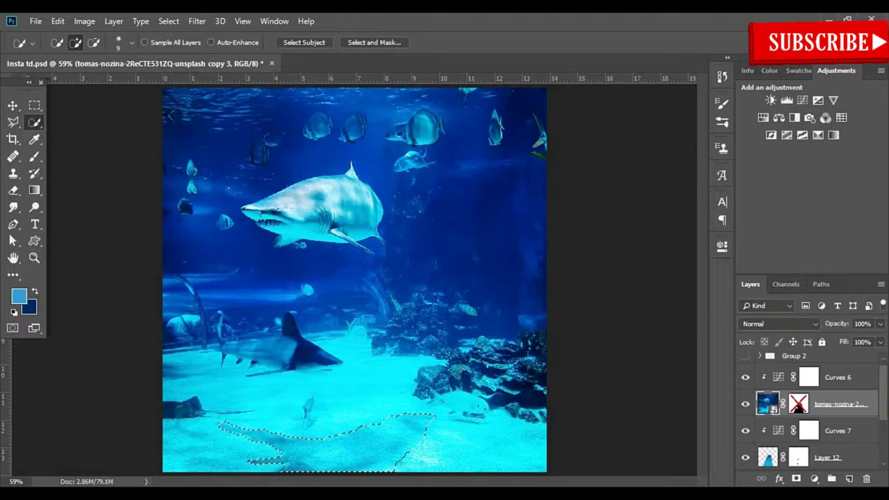
pyautogui.hotkey('ctrl', 'j')
# Step: Move Layer 13 below the aquarium, clip Curves 6, re-enable the mask, and set Multiply
pyautogui.hotkey('ctrl', '[')
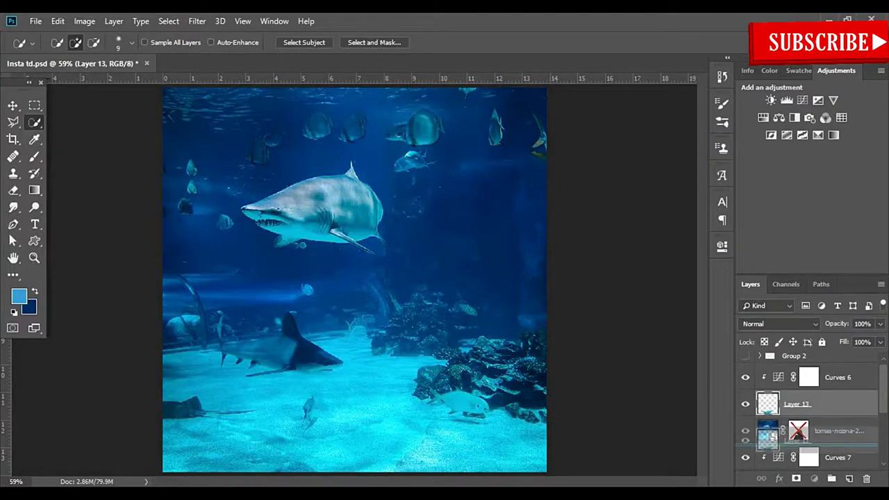
pyautogui.press('alt')
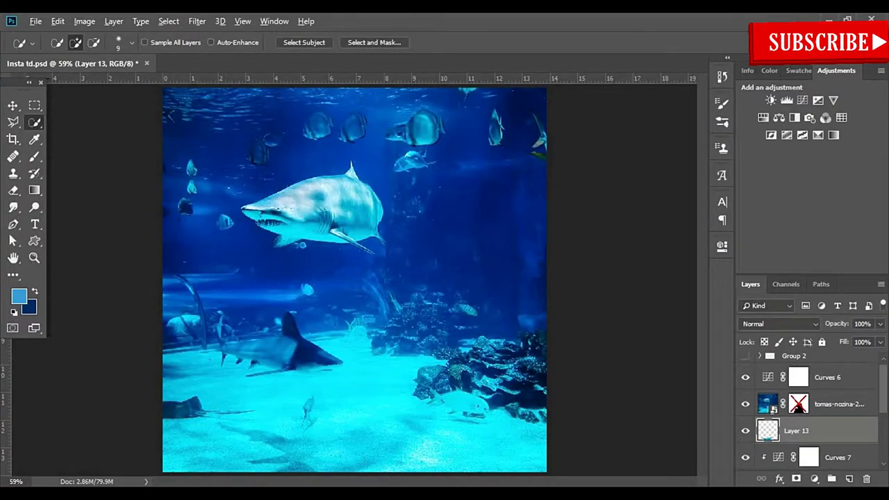
pyautogui.keyDown('alt'); pyautogui.click(819, 390); pyautogui.keyUp('alt')
pyautogui.keyDown('shift'); pyautogui.click(798, 403); pyautogui.keyUp('shift')
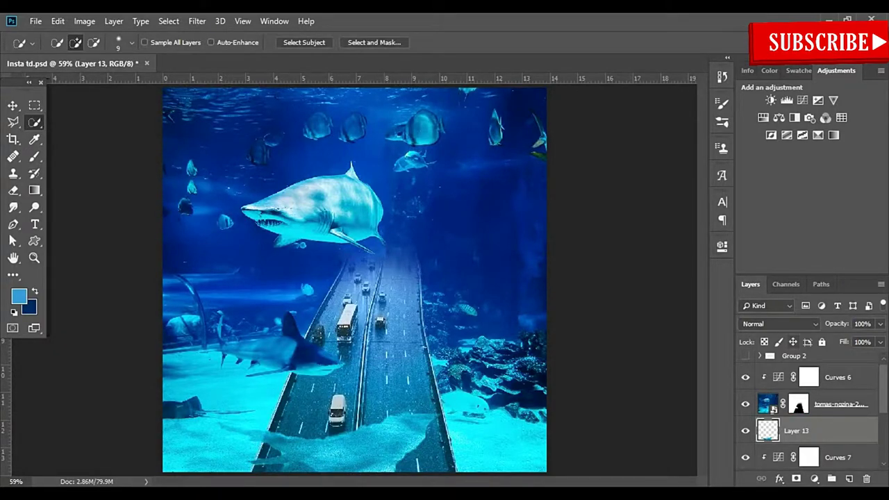
pyautogui.click(778, 324)
pyautogui.click(746, 57)
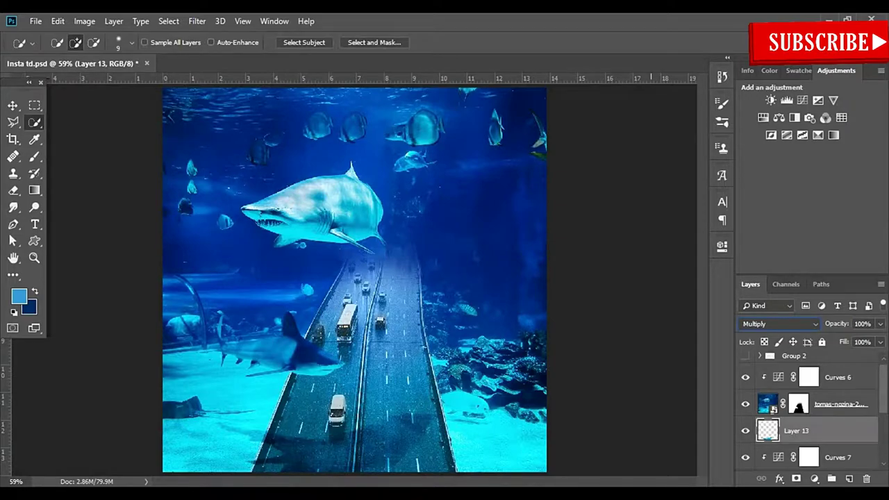
# Step: Try 85% and 77% opacity on Layer 13, keep 100%, and add a layer mask
pyautogui.click(12, 105)
pyautogui.scroll(3, 340, 416)
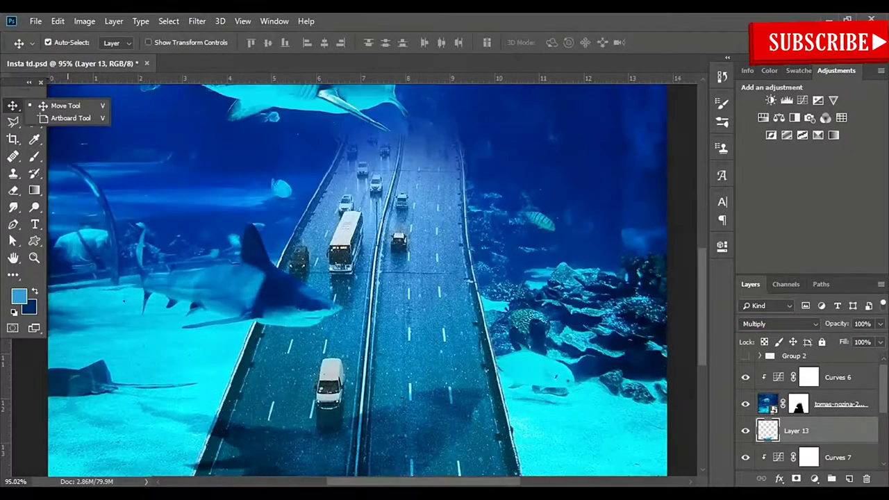
pyautogui.scroll(2, 340, 417)
pyautogui.scroll(2, 340, 417)
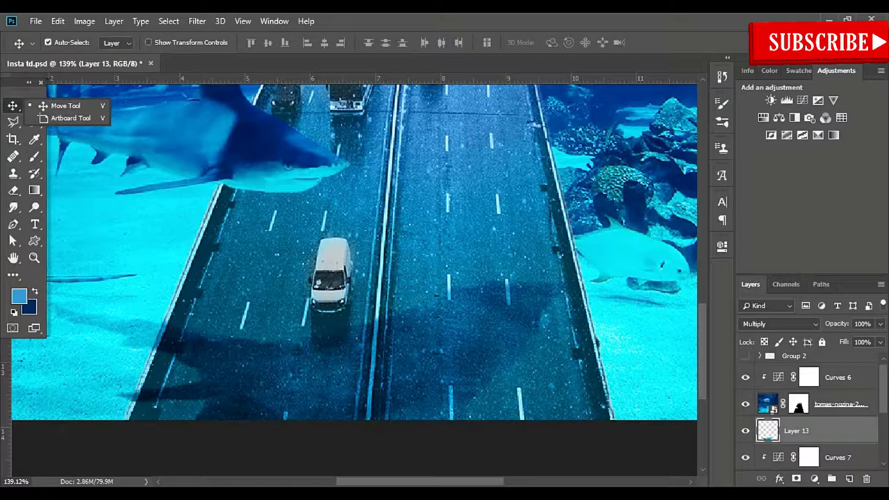
pyautogui.press('8')
pyautogui.press('5')
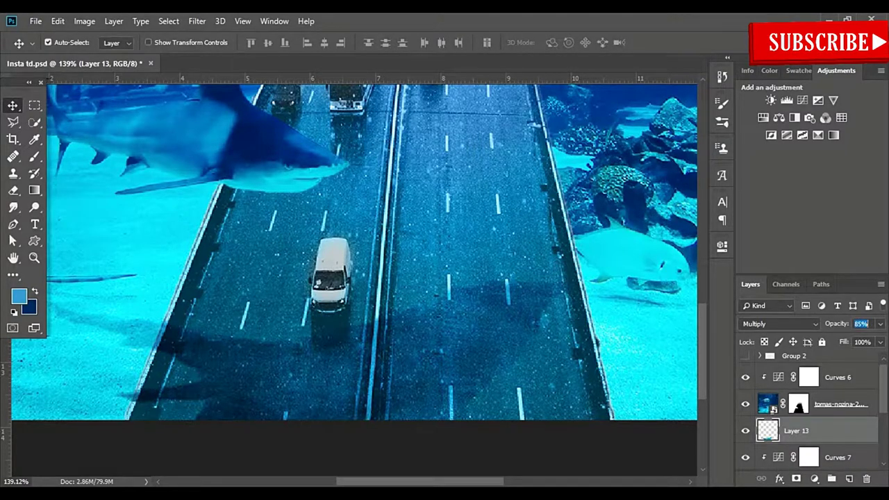
pyautogui.press('7')
pyautogui.press('7')
pyautogui.press('0')
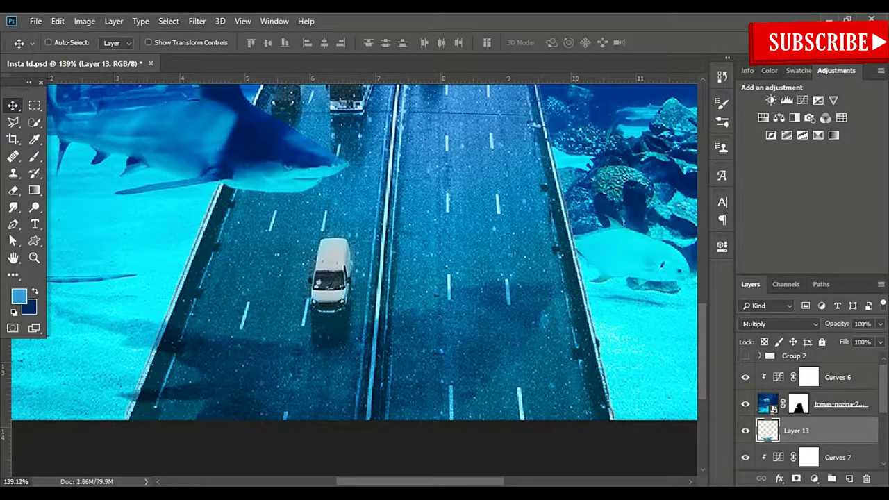
pyautogui.click(796, 478)
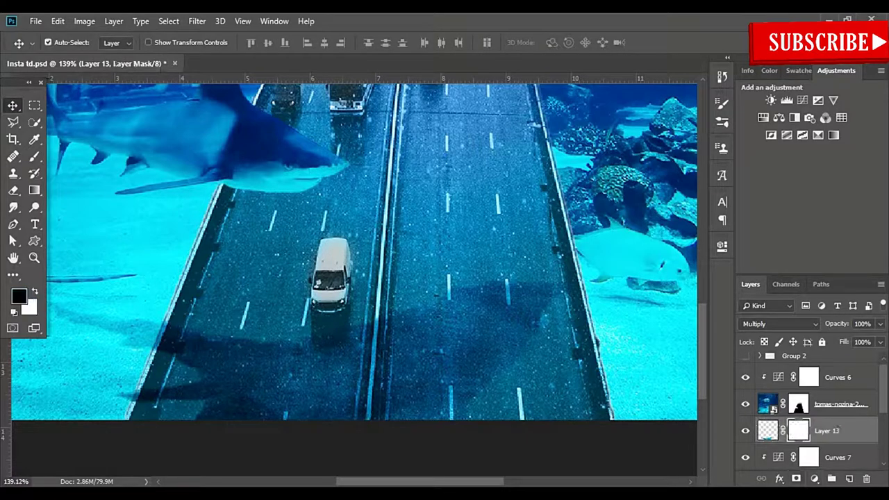
# Step: Set a smaller regular brush at 20% flow with swapped colours, and fit the image on screen
pyautogui.press('b')
pyautogui.rightClick(34, 156)
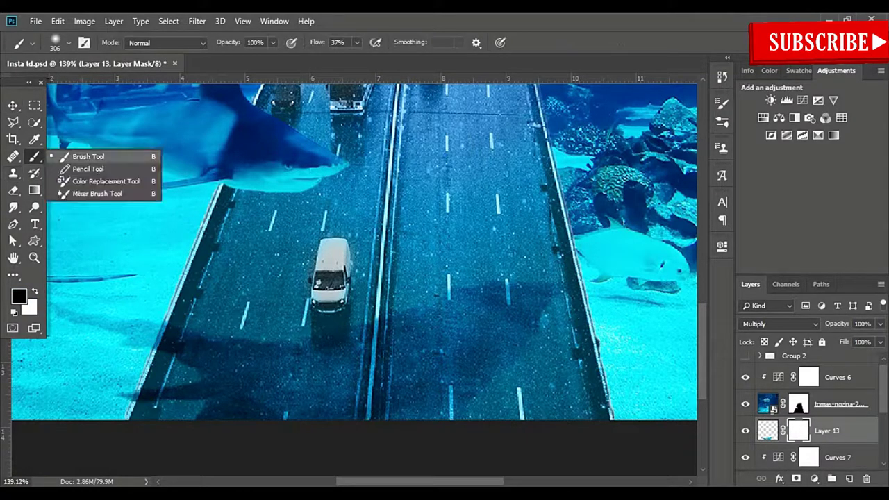
pyautogui.click(336, 42)
pyautogui.write('20')
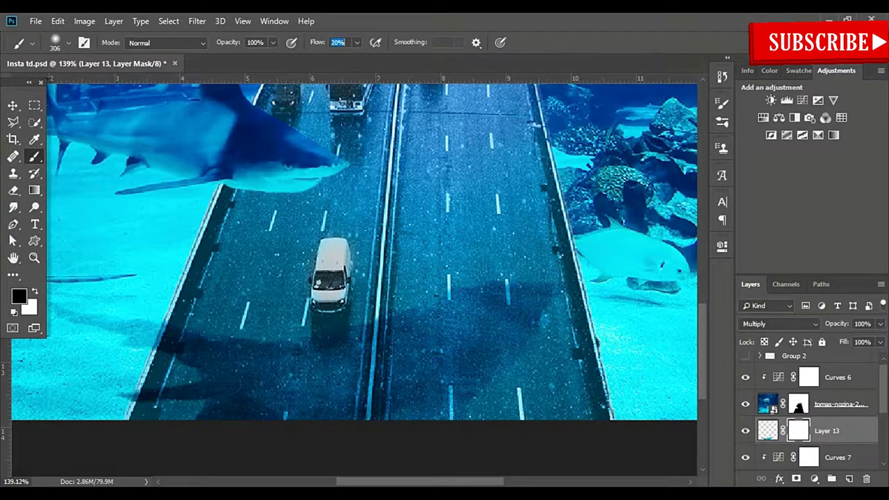
pyautogui.press('Return')
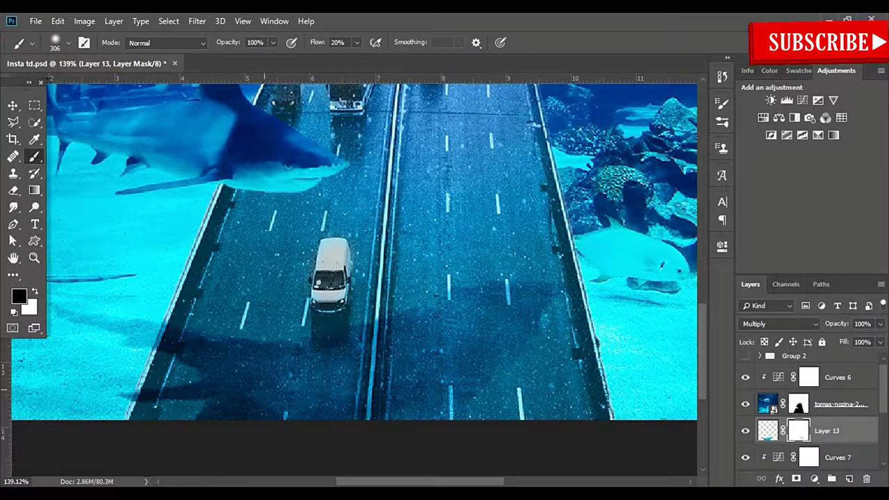
pyautogui.scroll(-1, 197, 436)
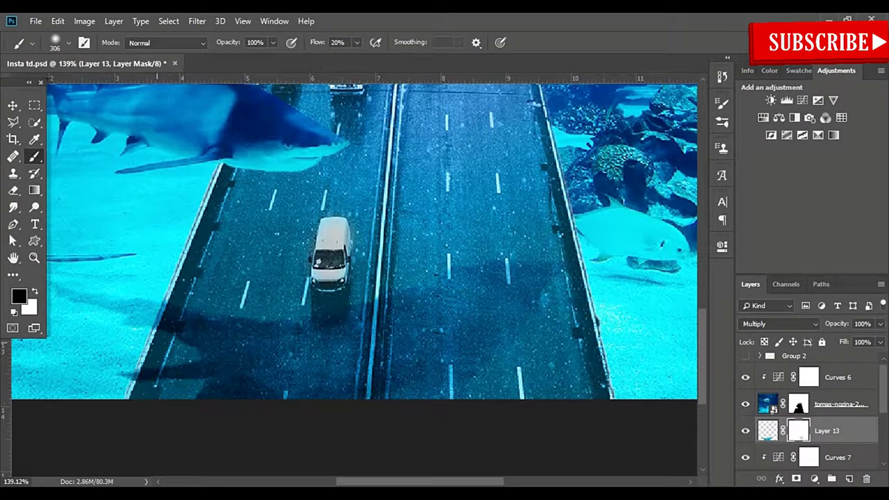
pyautogui.press('[')
pyautogui.press('[')
pyautogui.press('[')
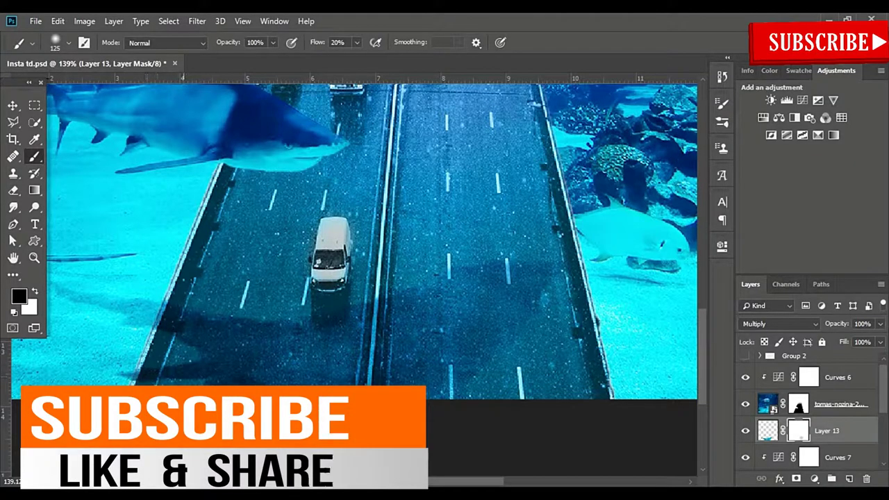
pyautogui.press('x')
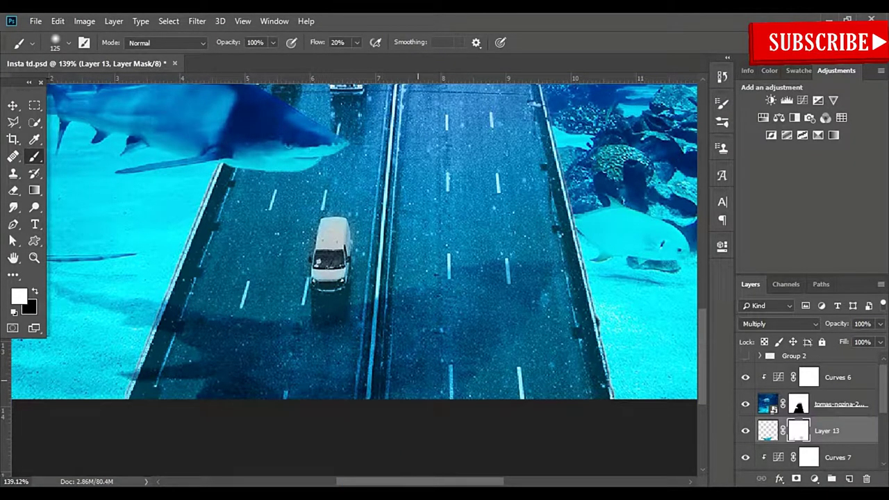
pyautogui.hotkey('ctrl', '0')
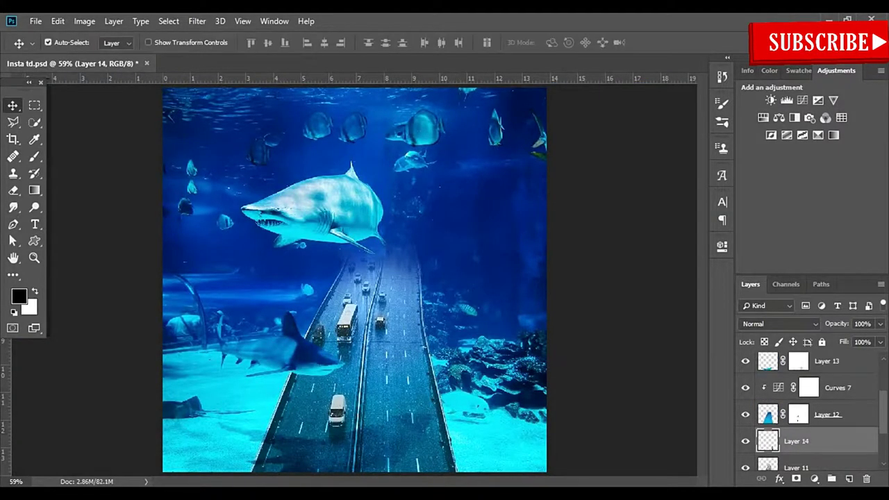
# Step: Move Layer 14 higher and select the strip along the road's right edge
pyautogui.moveTo(767, 440)
pyautogui.mouseDown()
pyautogui.moveTo(767, 366)
pyautogui.moveTo(768, 374)
pyautogui.mouseUp()
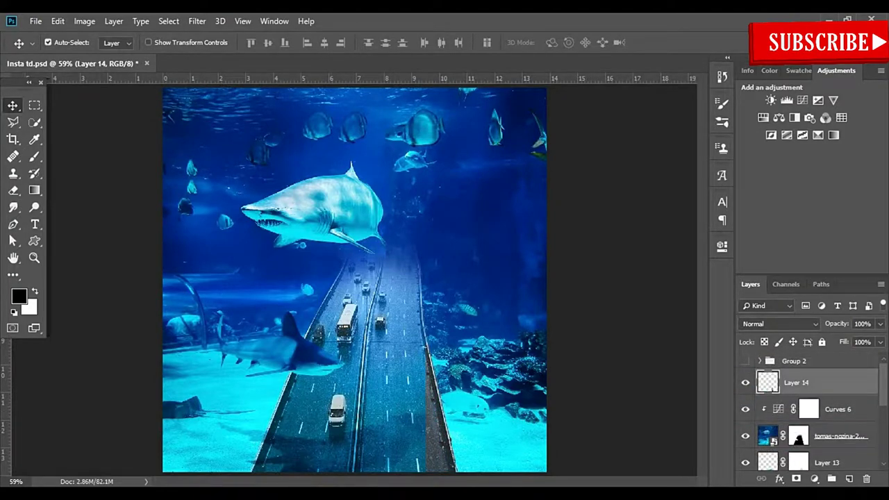
pyautogui.hotkey('ctrl', 'shift', 'd')
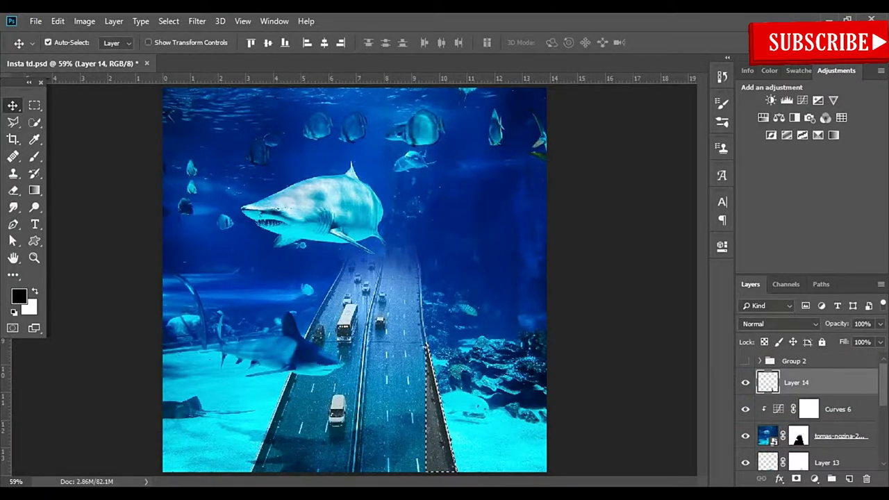
pyautogui.click(28, 306)
pyautogui.click(308, 121)
# Step: Paint the road-edge strip white at full flow, deselect, and open Blending Options
pyautogui.press('x')
pyautogui.press('b')
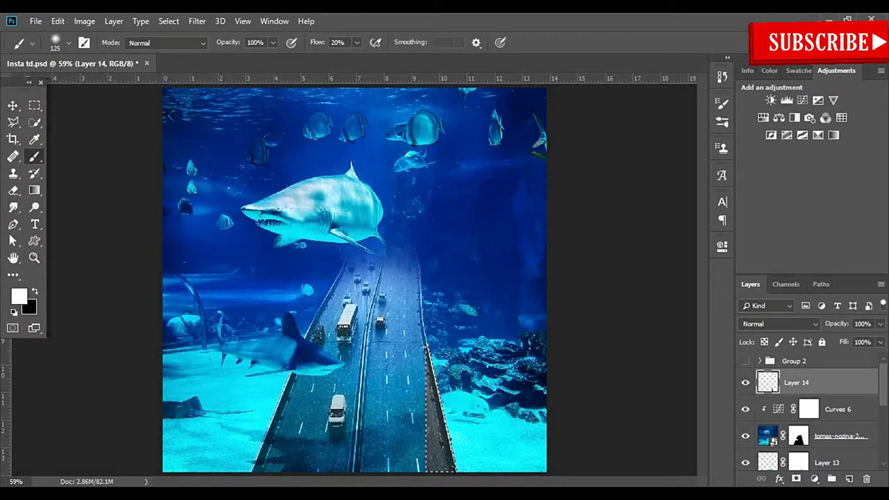
pyautogui.hotkey('shift', '0')
pyautogui.moveTo(439, 465); pyautogui.dragTo(429, 351)
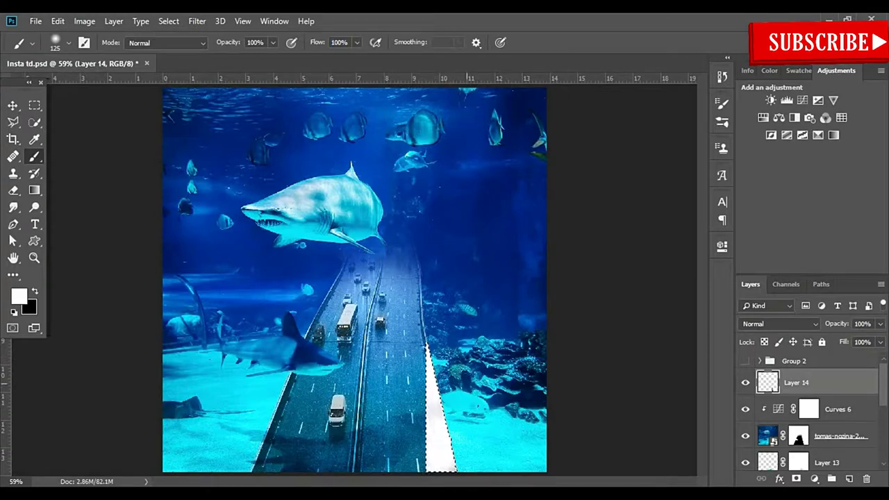
pyautogui.hotkey('ctrl', 'd')
pyautogui.rightClick(826, 382)
pyautogui.click(684, 32)
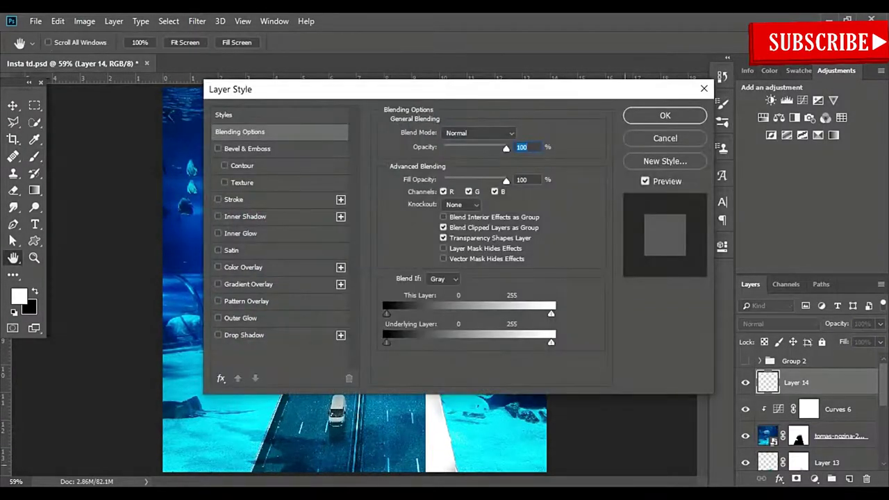
# Step: Give Layer 14 a Drop Shadow at 50% opacity, 108° angle, 47 px distance, 40 px size
pyautogui.moveTo(313, 89); pyautogui.dragTo(618, 69)
pyautogui.click(549, 314)
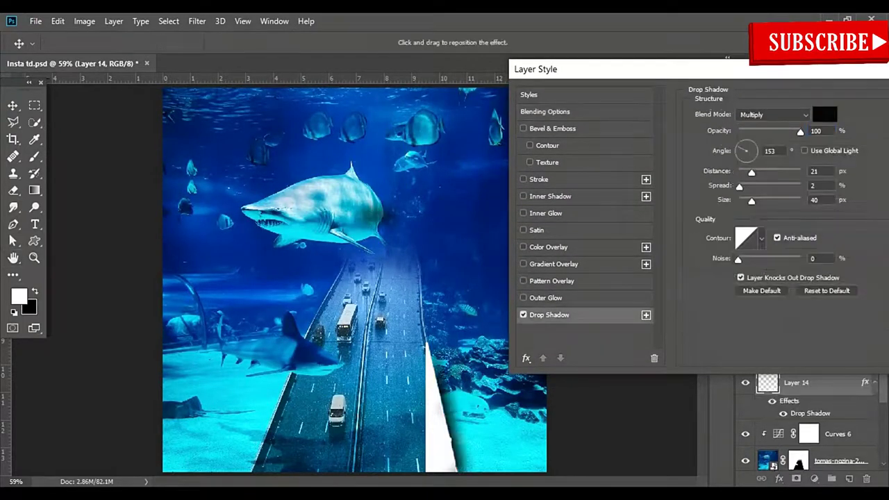
pyautogui.moveTo(800, 131); pyautogui.dragTo(740, 142)
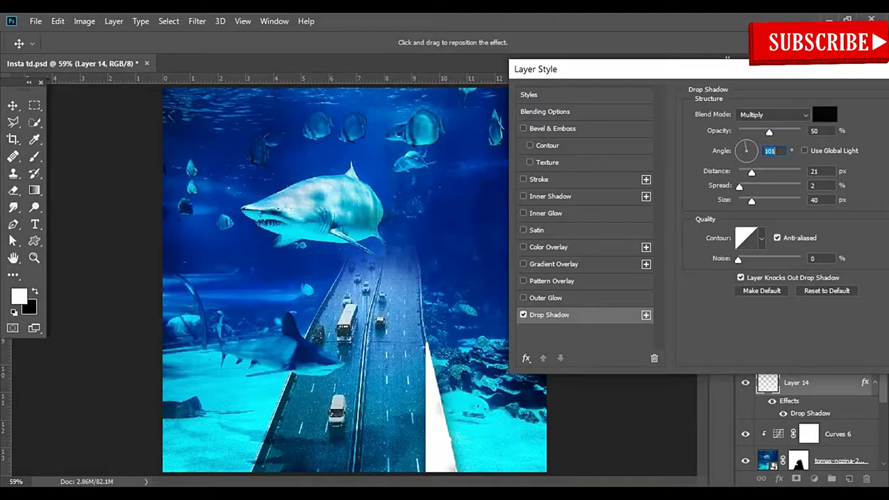
pyautogui.moveTo(375, 236); pyautogui.dragTo(393, 251)
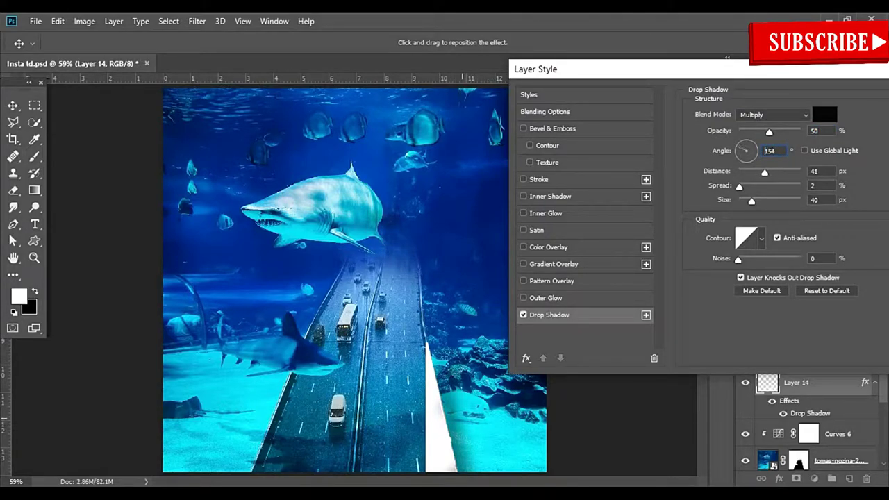
pyautogui.moveTo(384, 240)
pyautogui.mouseDown()
pyautogui.moveTo(368, 231)
pyautogui.moveTo(374, 220)
pyautogui.mouseUp()
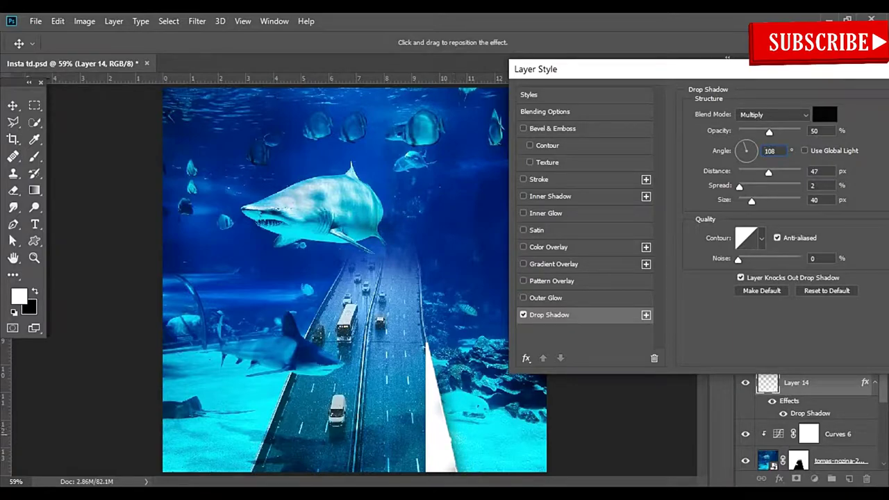
pyautogui.moveTo(590, 69); pyautogui.dragTo(395, 53)
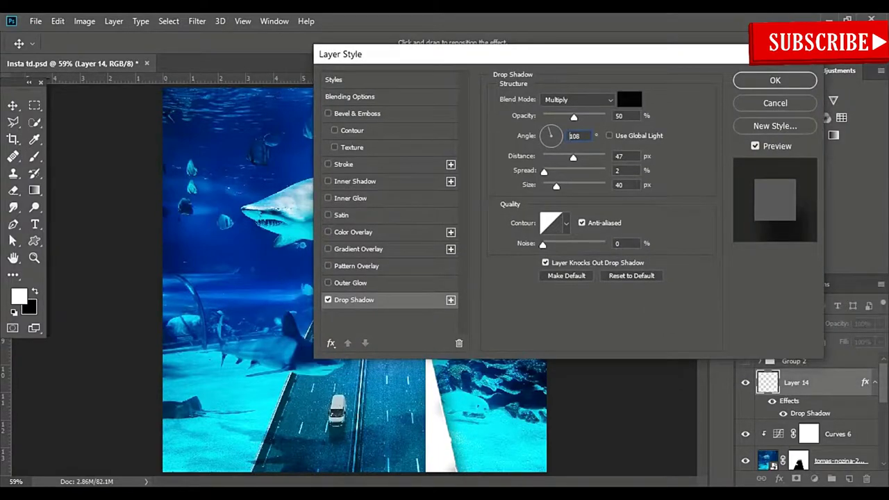
pyautogui.click(775, 81)
# Step: Set Layer 14's blend mode to Multiply and pick the Eraser tool
pyautogui.click(771, 323)
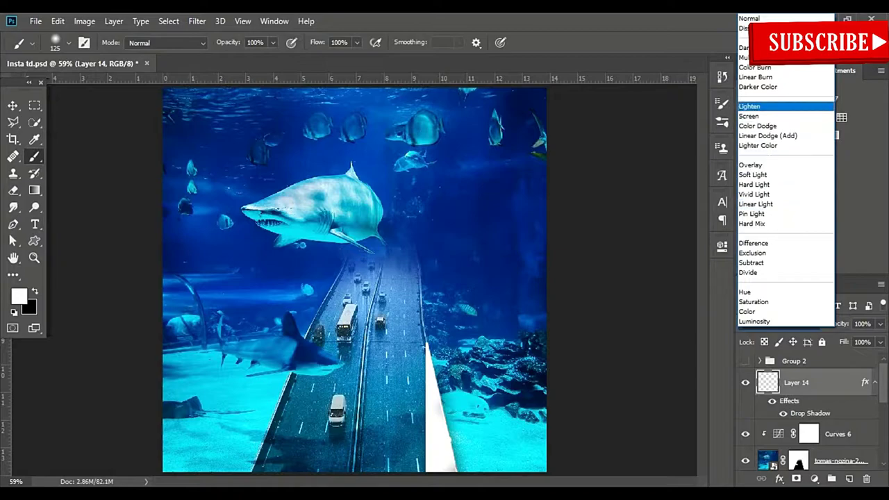
pyautogui.click(753, 57)
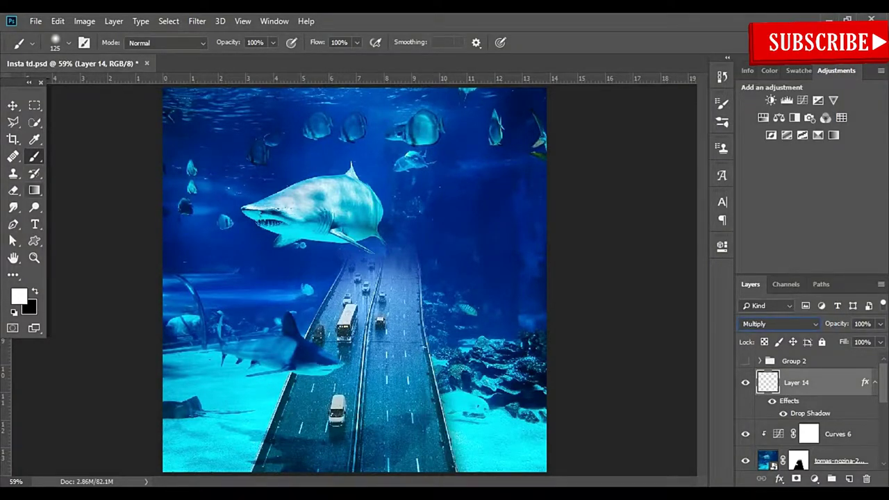
pyautogui.click(13, 190)
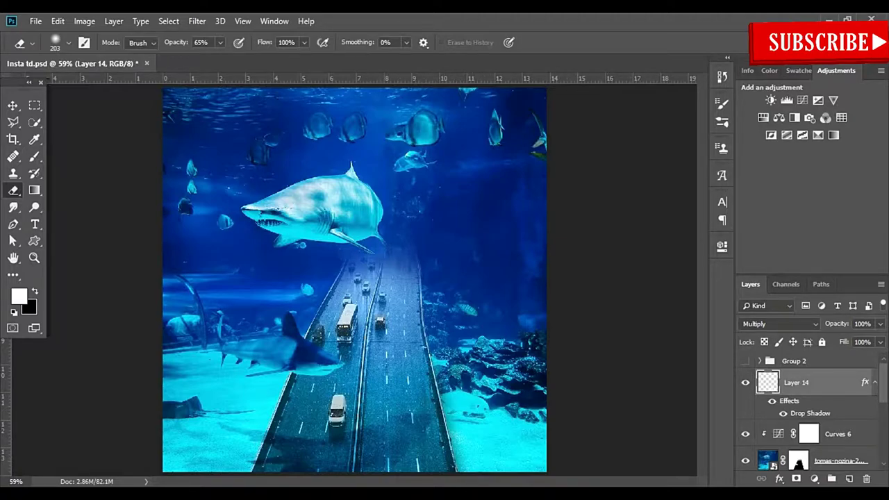
# Step: Raise Layer 14's drop shadow opacity to 75%
pyautogui.doubleClick(810, 413)
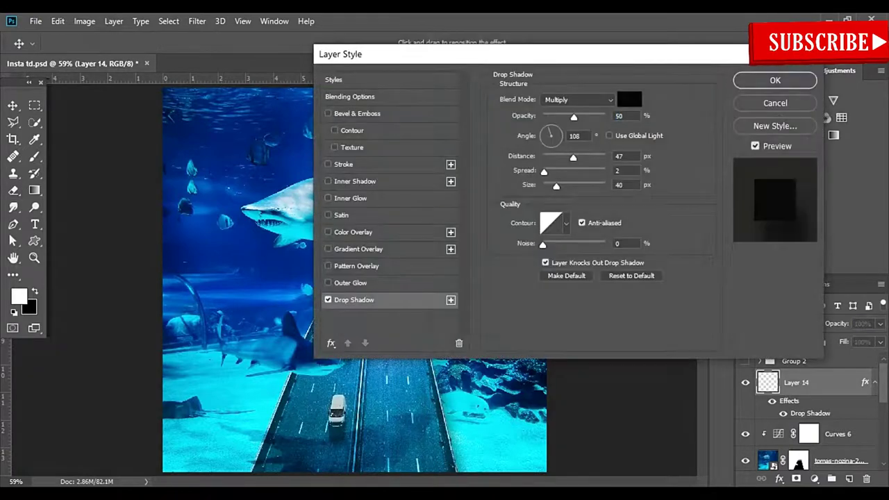
pyautogui.moveTo(574, 117); pyautogui.dragTo(585, 116)
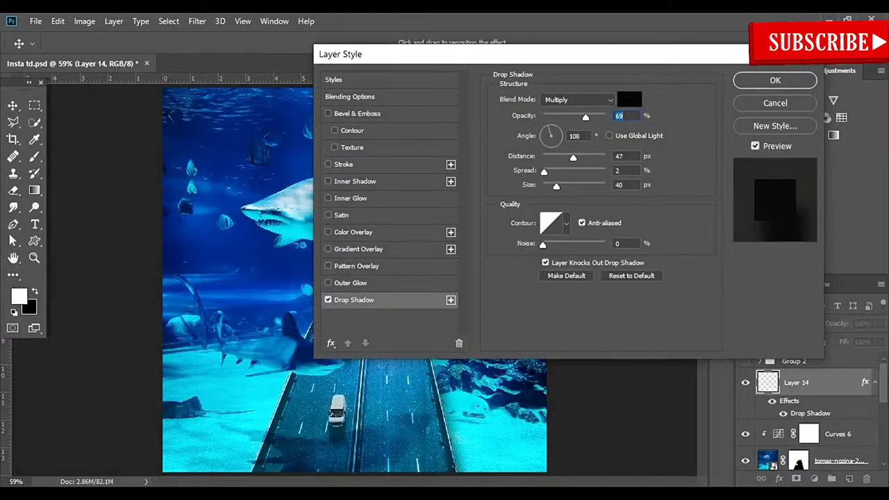
pyautogui.moveTo(625, 54); pyautogui.dragTo(93, 12)
pyautogui.press('Up')
pyautogui.press('Up')
pyautogui.press('Up')
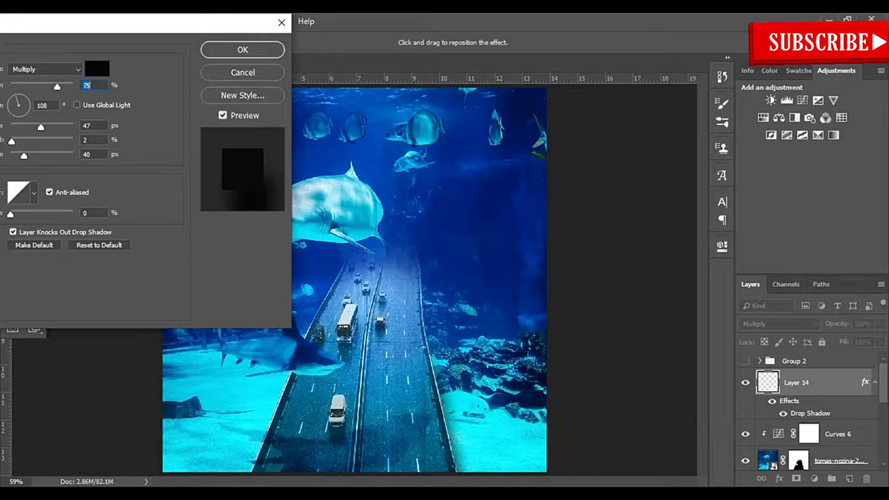
pyautogui.press('Return')
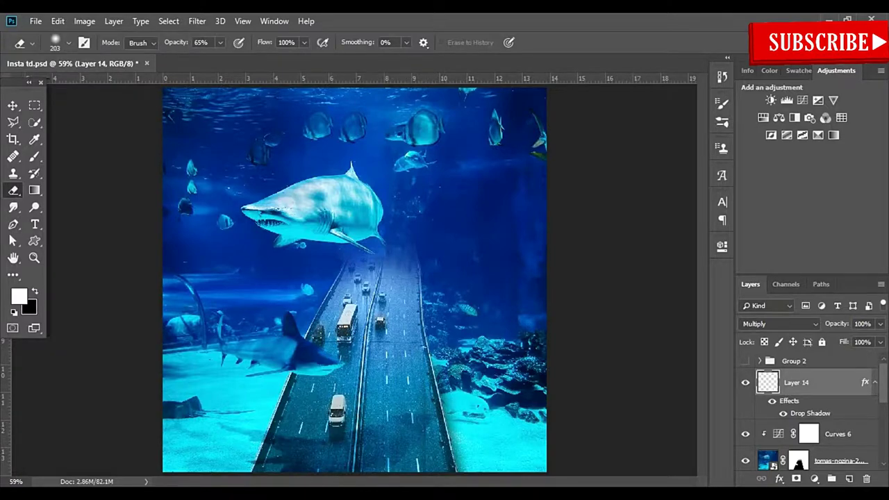
pyautogui.moveTo(836, 324); pyautogui.dragTo(814, 323)
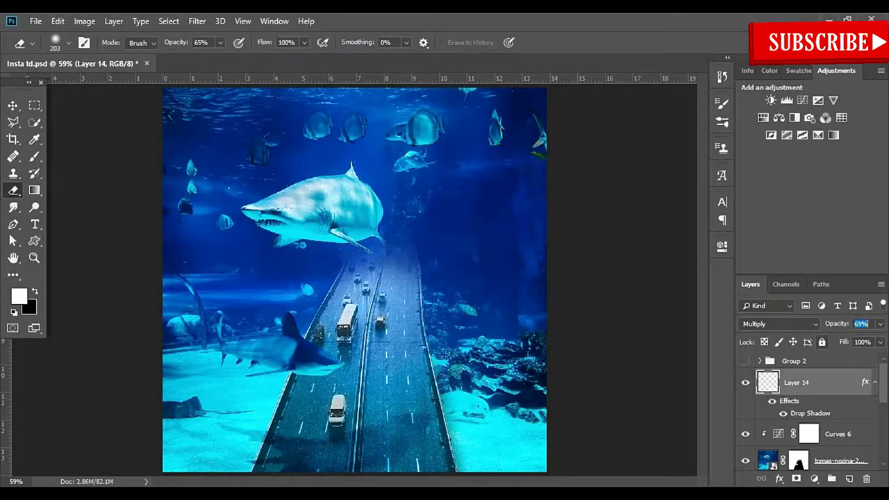
pyautogui.write('100')
pyautogui.press('Return')
pyautogui.press('Return')
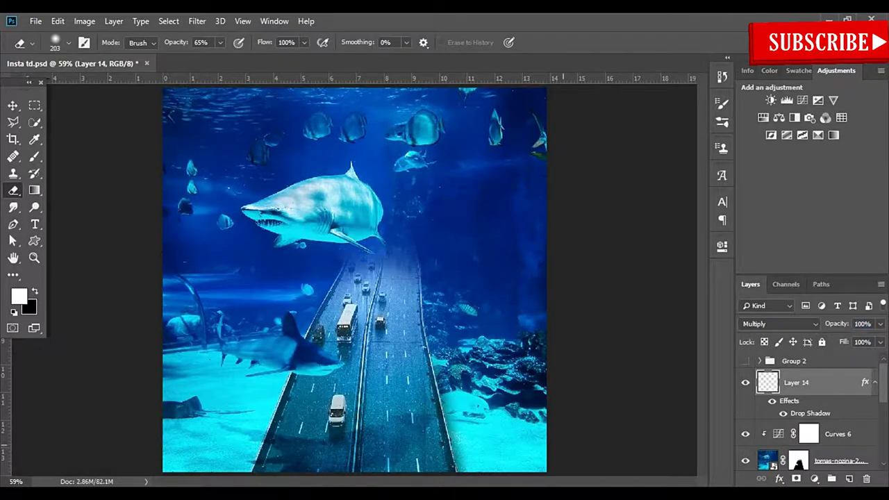
pyautogui.scroll(3, 389, 313)
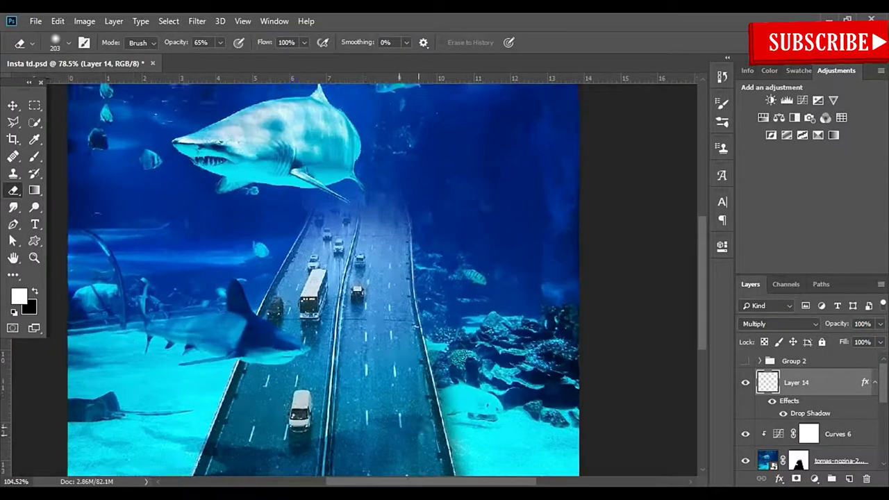
pyautogui.scroll(3, 389, 312)
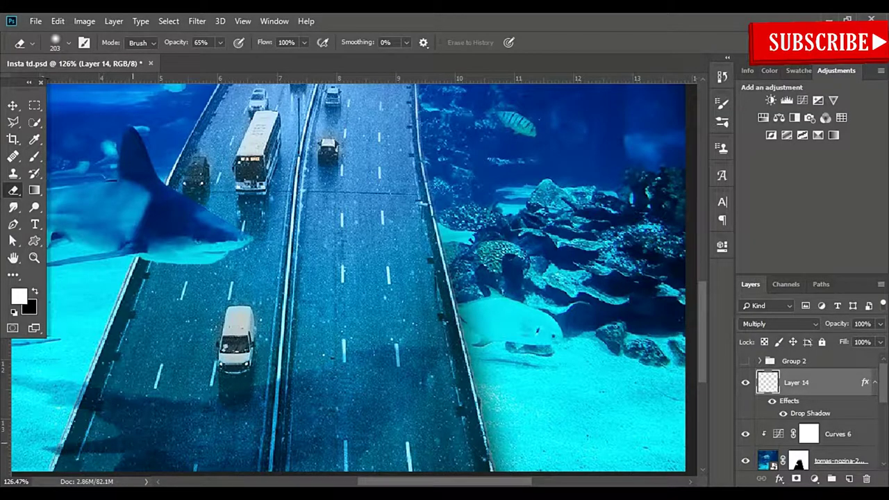
pyautogui.hotkey('ctrl', '0')
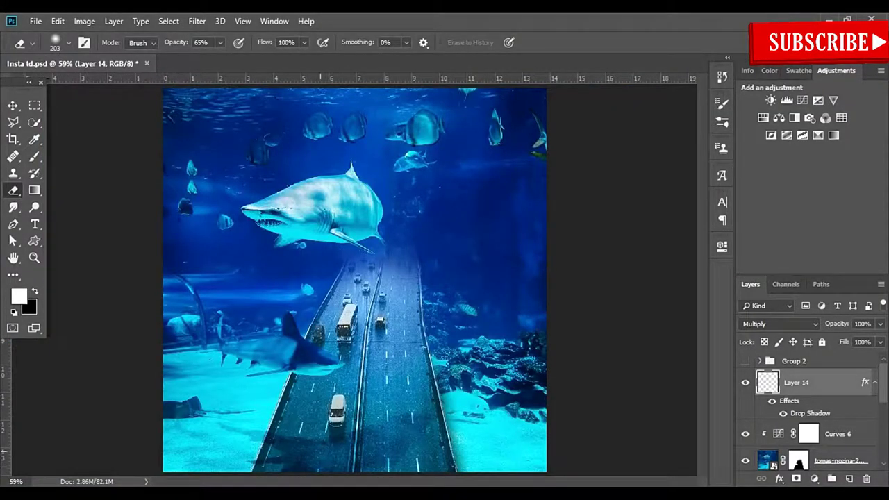